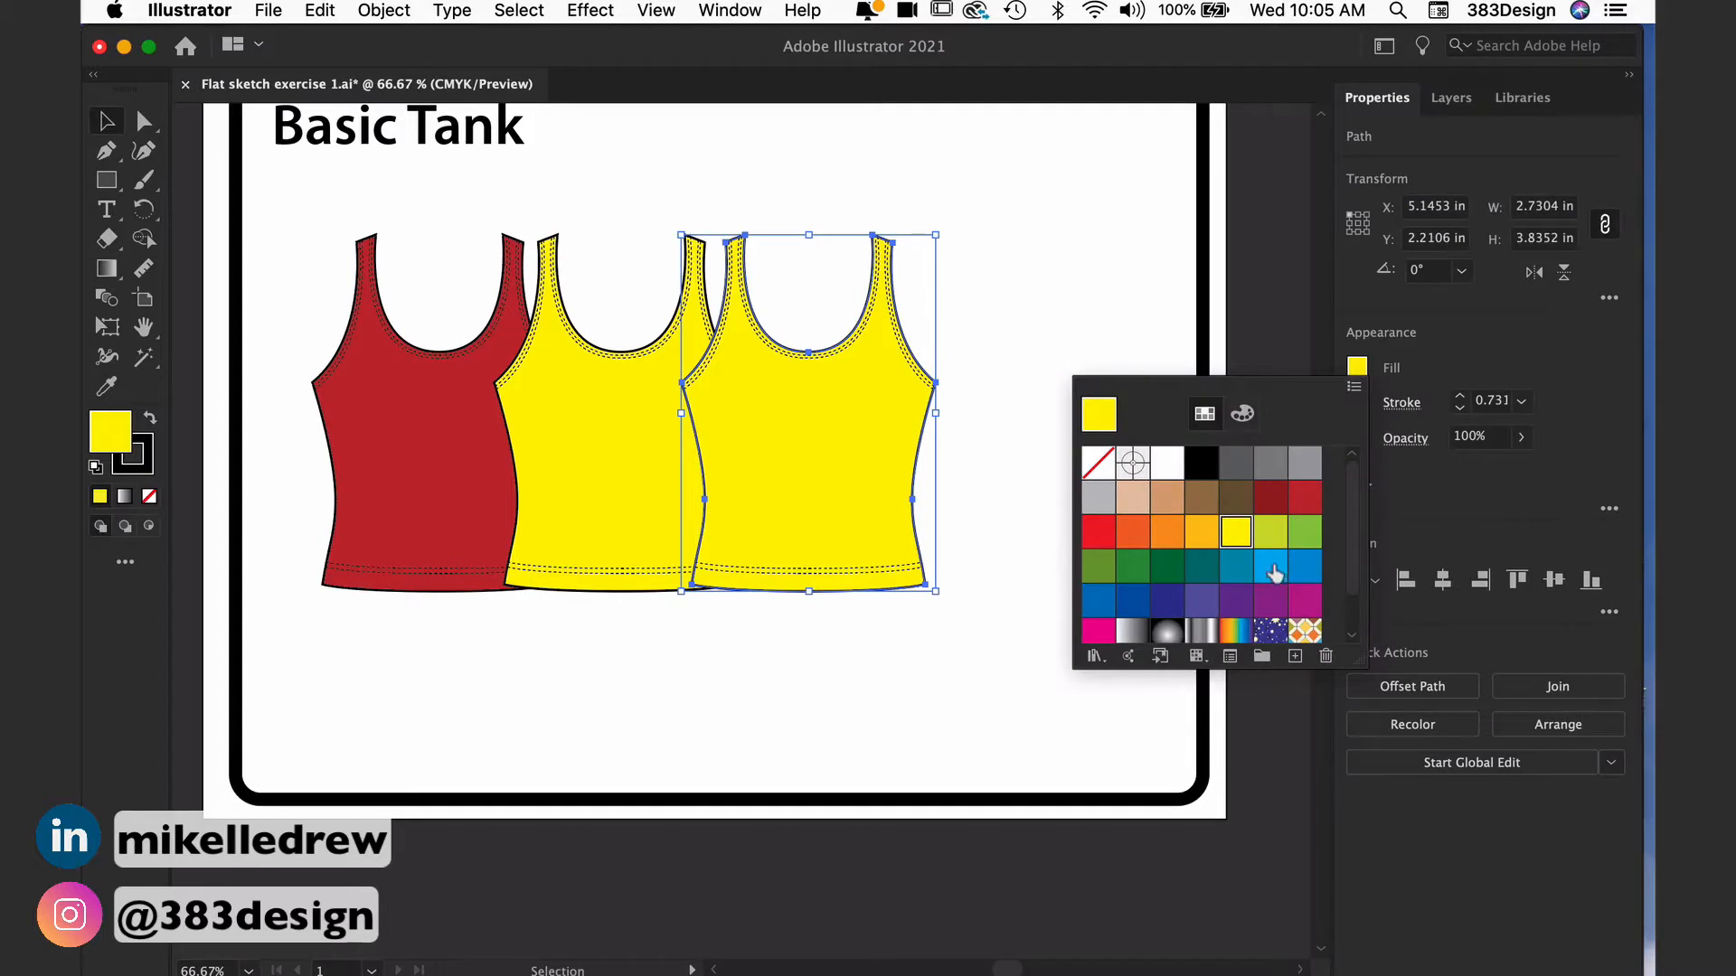
# Step: Fill the third tank body with light blue and place a duplicate of that tank to its right
pyautogui.click(1274, 573)
pyautogui.click(991, 283)
pyautogui.click(991, 283)
pyautogui.moveTo(822, 356); pyautogui.dragTo(1000, 376)
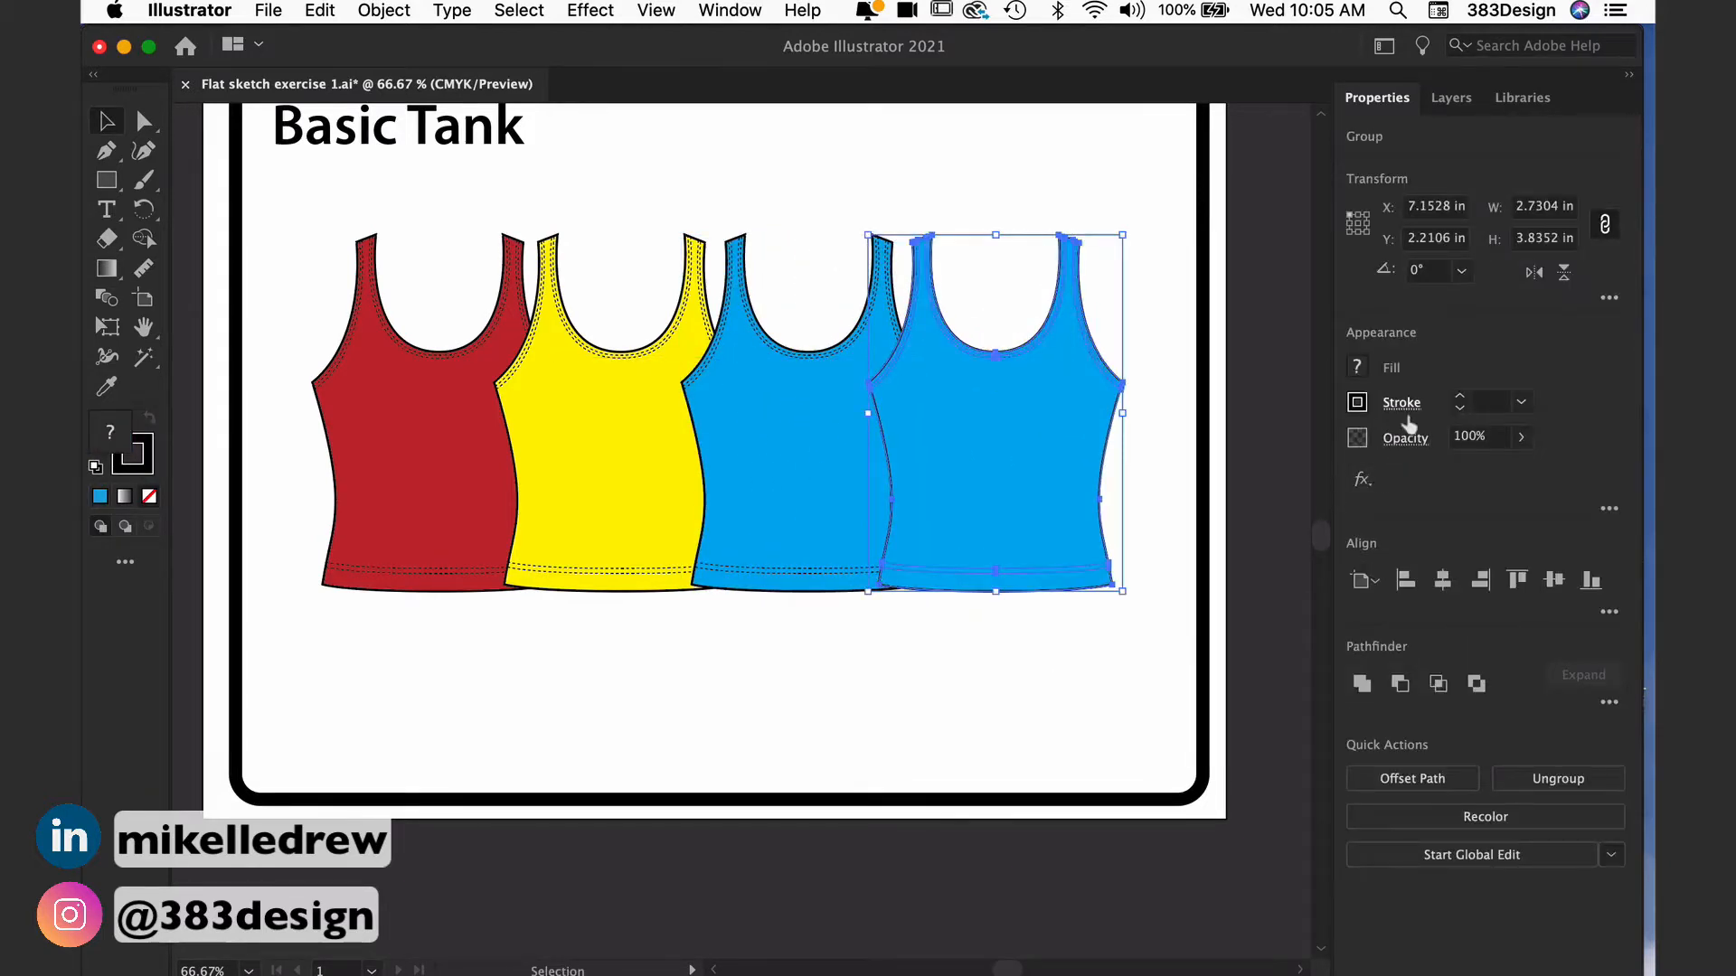
pyautogui.click(1357, 369)
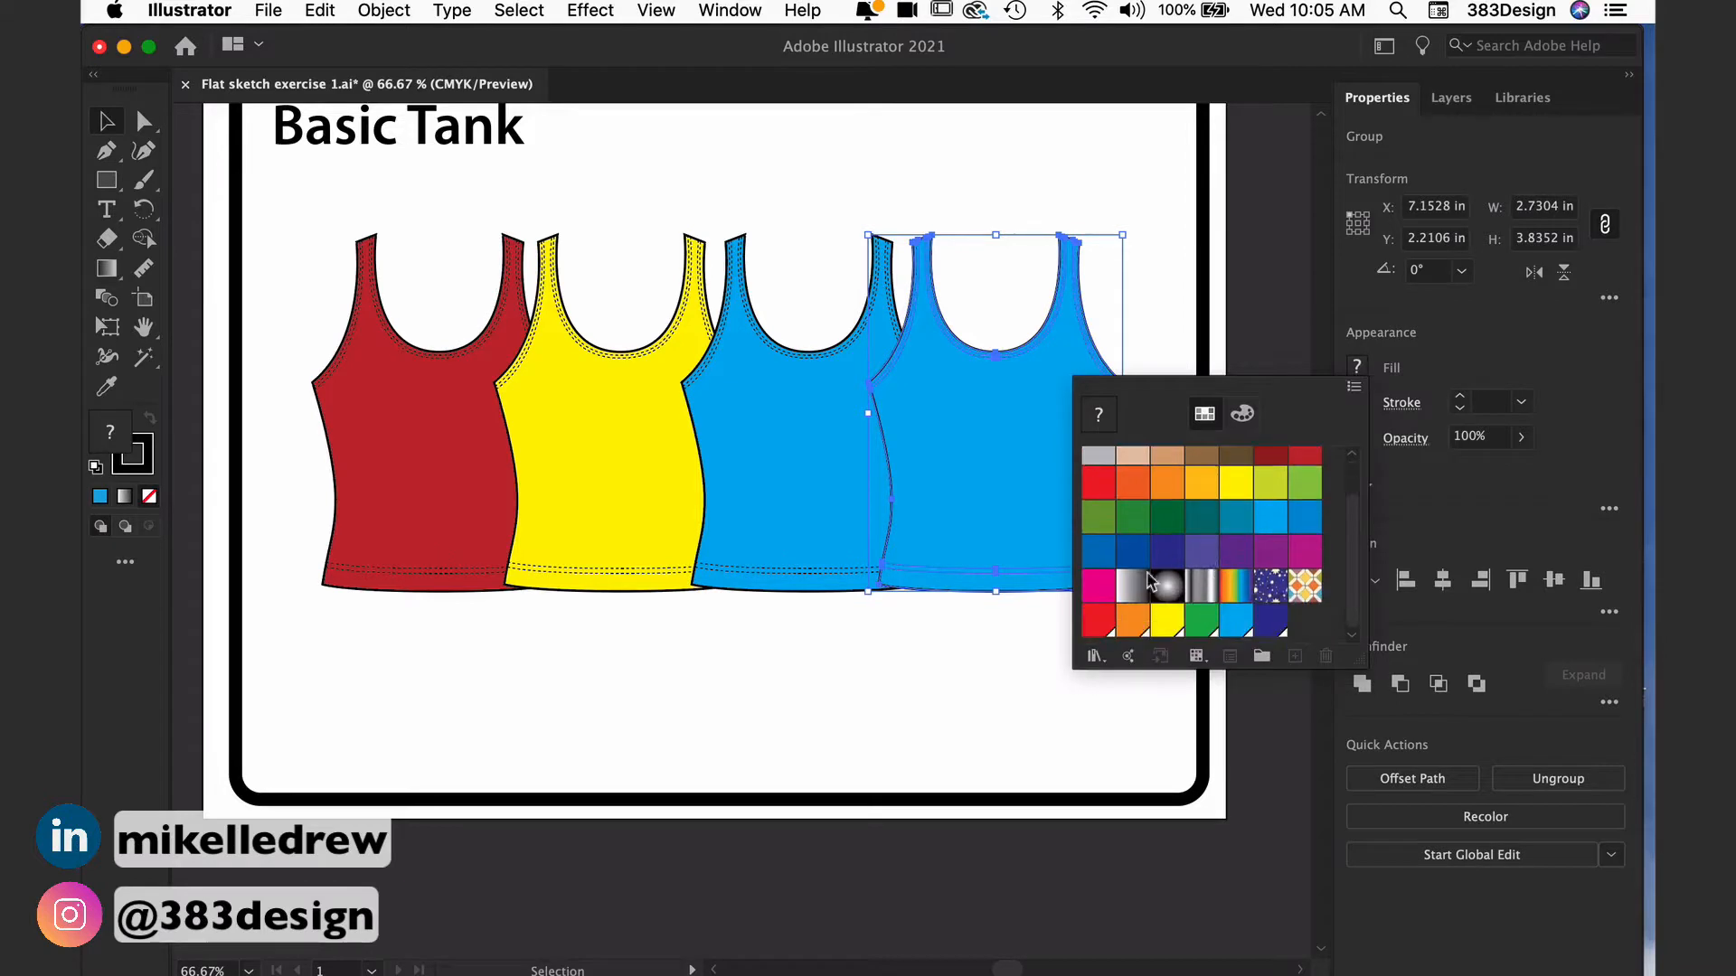
pyautogui.click(1127, 560)
pyautogui.keyDown('super'); pyautogui.click(1068, 607); pyautogui.keyUp('super')
pyautogui.keyDown('super'); pyautogui.click(987, 678); pyautogui.keyUp('super')
pyautogui.keyDown('super'); pyautogui.click(988, 498); pyautogui.keyUp('super')
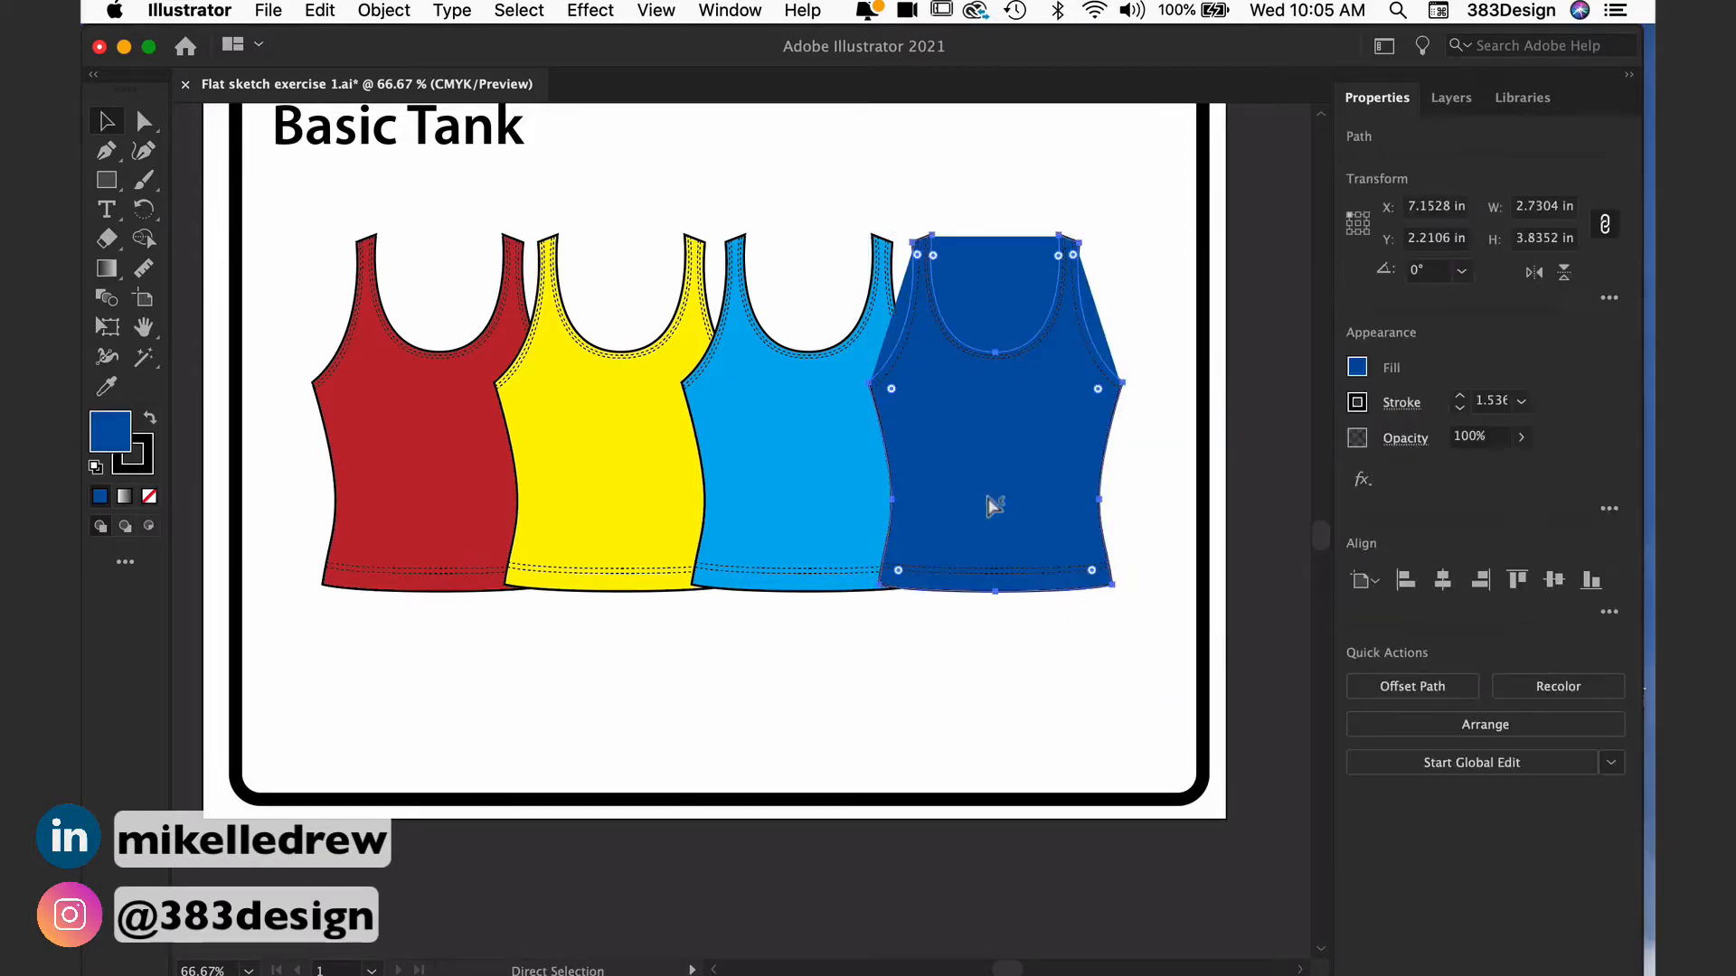
pyautogui.keyDown('super'); pyautogui.click(983, 737); pyautogui.keyUp('super')
pyautogui.press('super+z')
# Step: Fill only the fourth tank's body with Pure Magenta and deselect it
pyautogui.keyDown('super'); pyautogui.click(1002, 732); pyautogui.keyUp('super')
pyautogui.keyDown('super'); pyautogui.click(997, 540); pyautogui.keyUp('super')
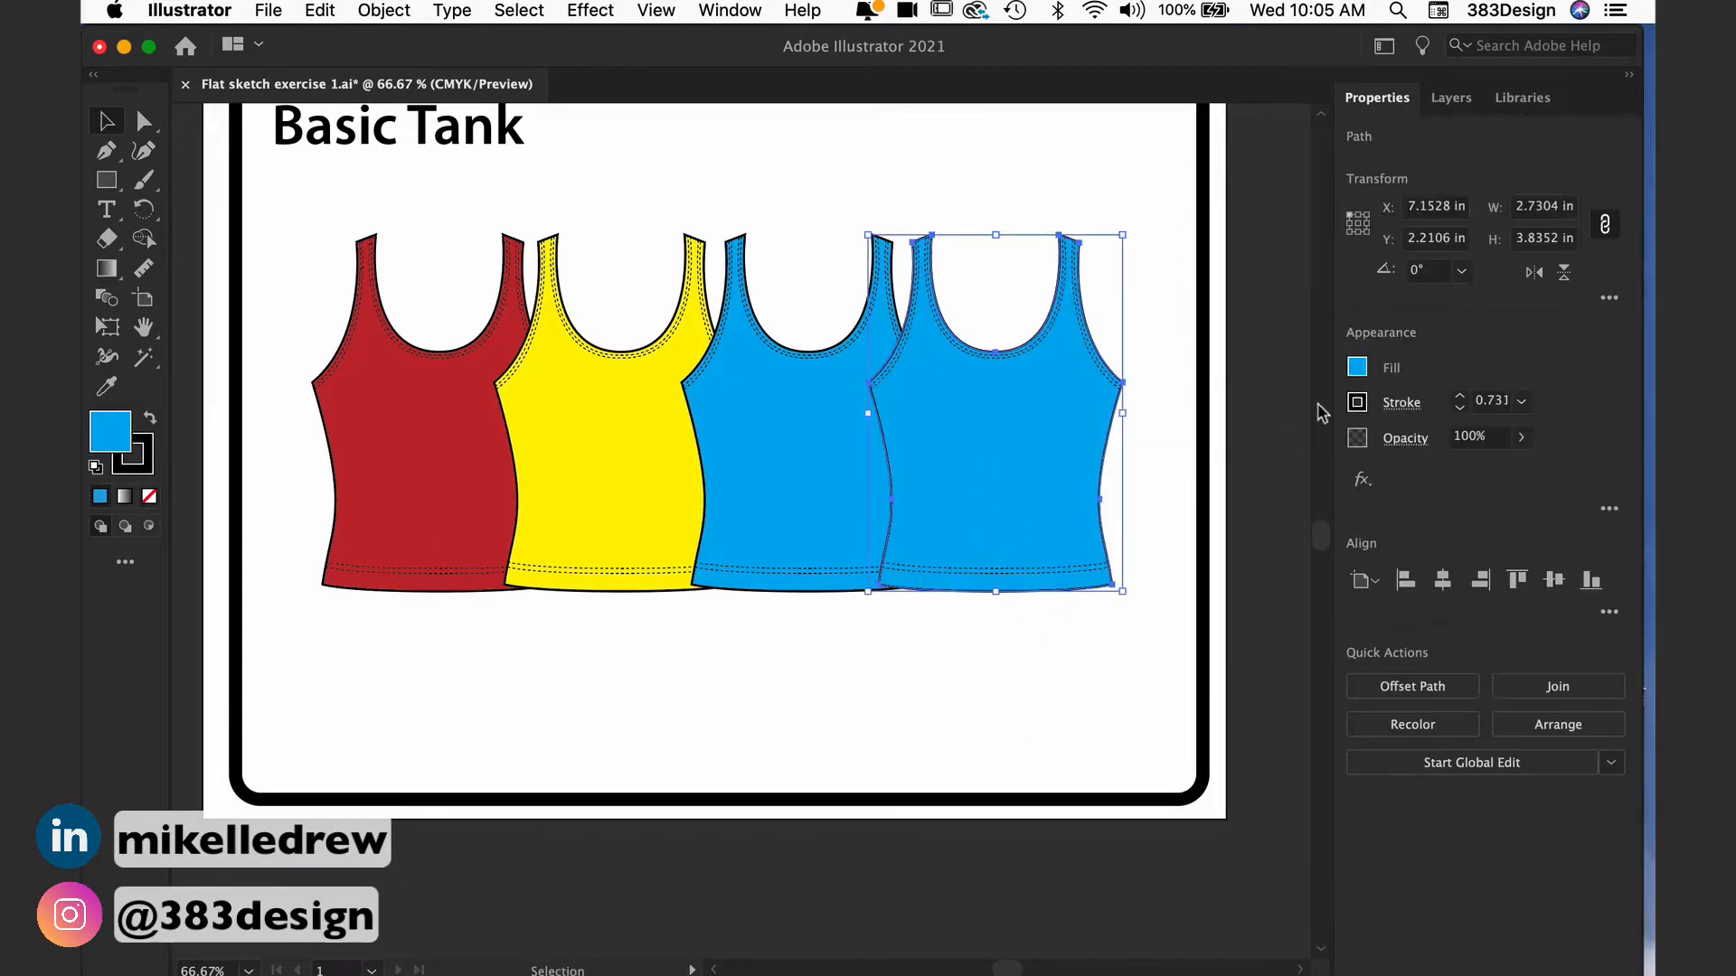
pyautogui.click(1357, 367)
pyautogui.click(1098, 587)
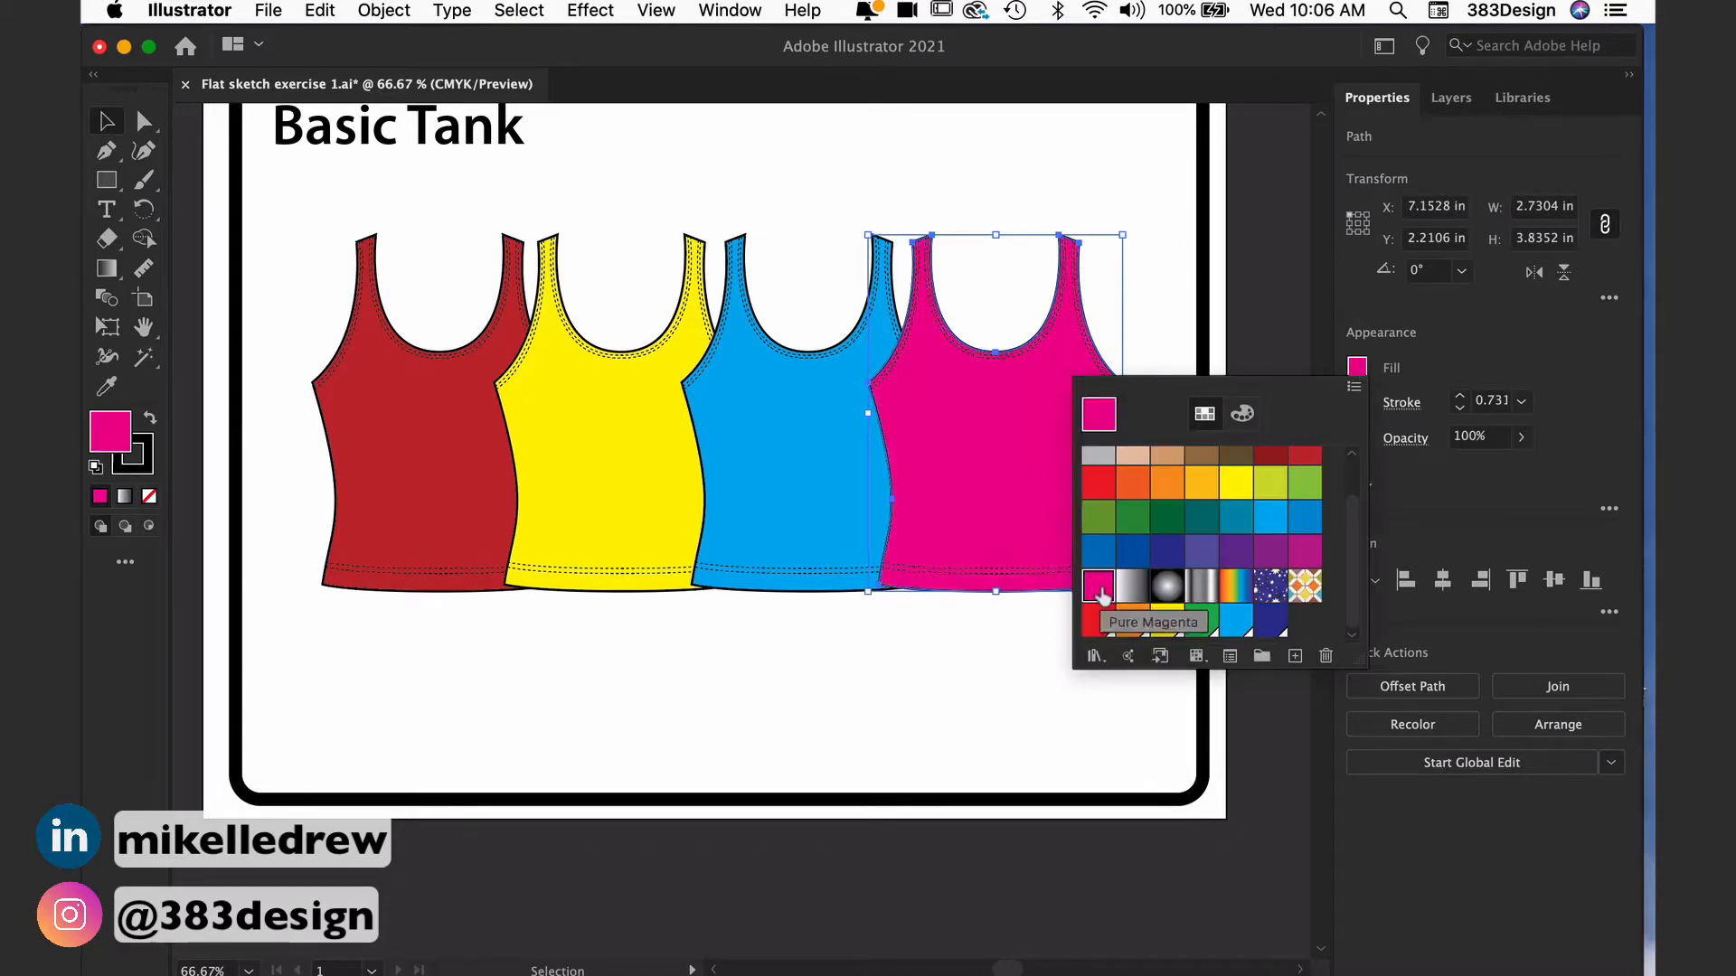
pyautogui.click(1015, 649)
pyautogui.click(1004, 677)
pyautogui.keyDown('alt'); pyautogui.keyDown('super'); pyautogui.click(1005, 673); pyautogui.keyUp('super'); pyautogui.keyUp('alt')
pyautogui.moveTo(833, 541); pyautogui.dragTo(963, 716)
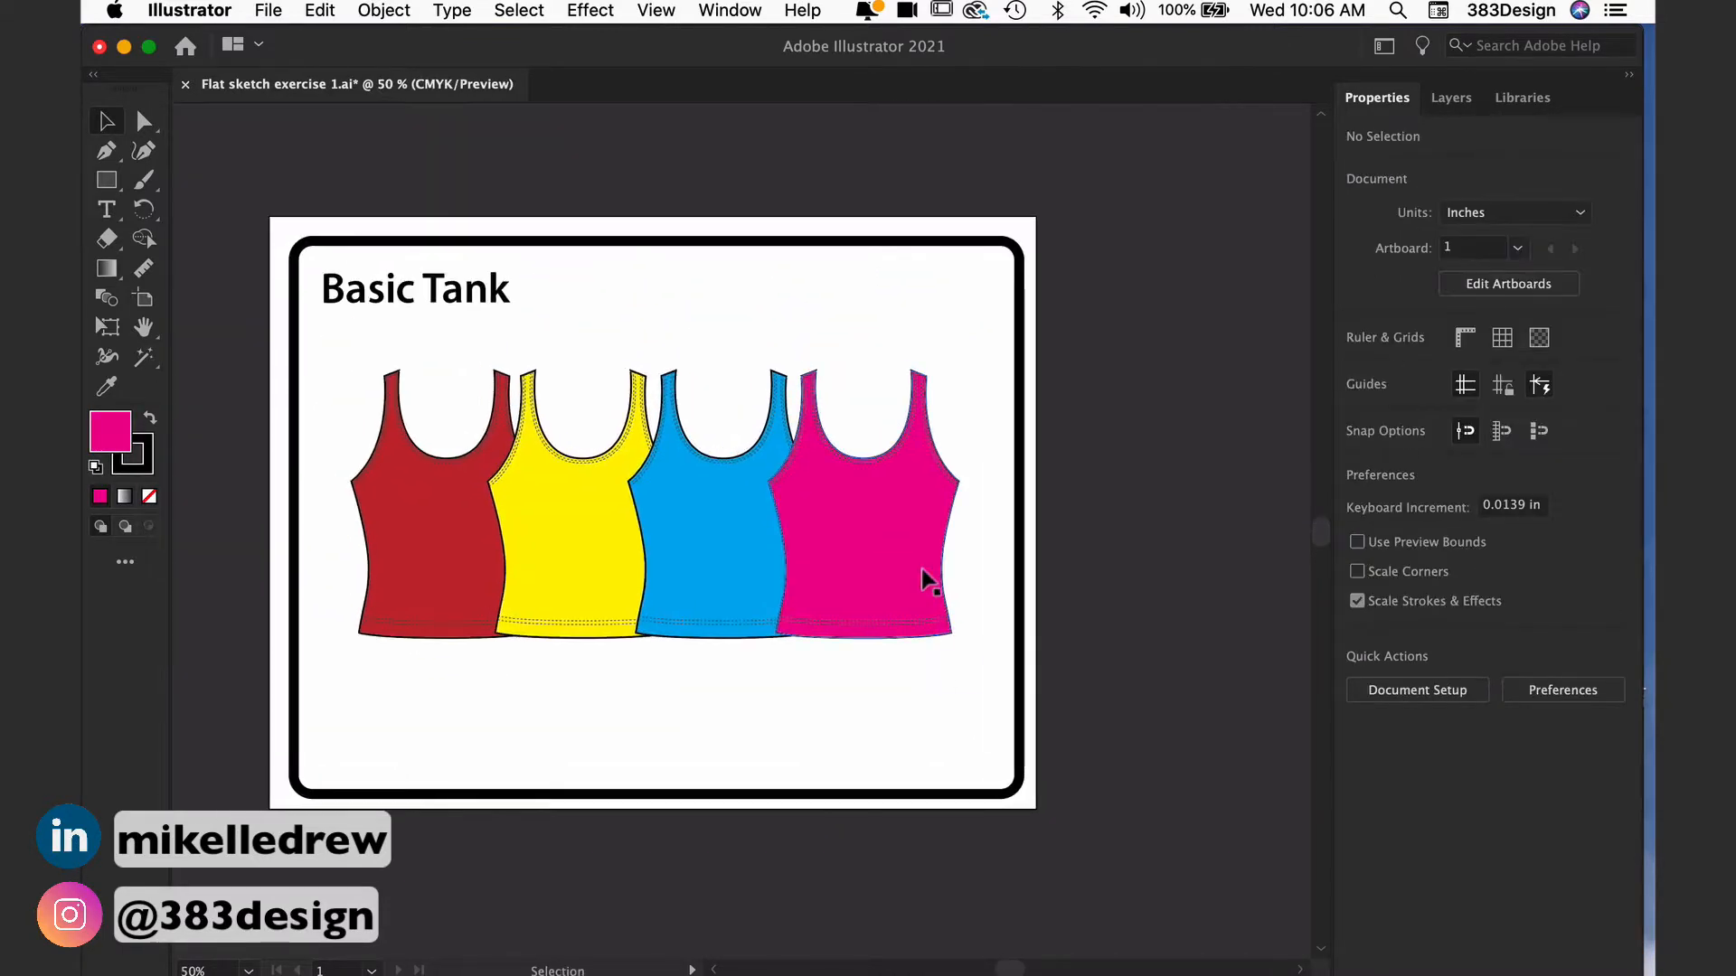
pyautogui.moveTo(608, 310); pyautogui.dragTo(705, 283)
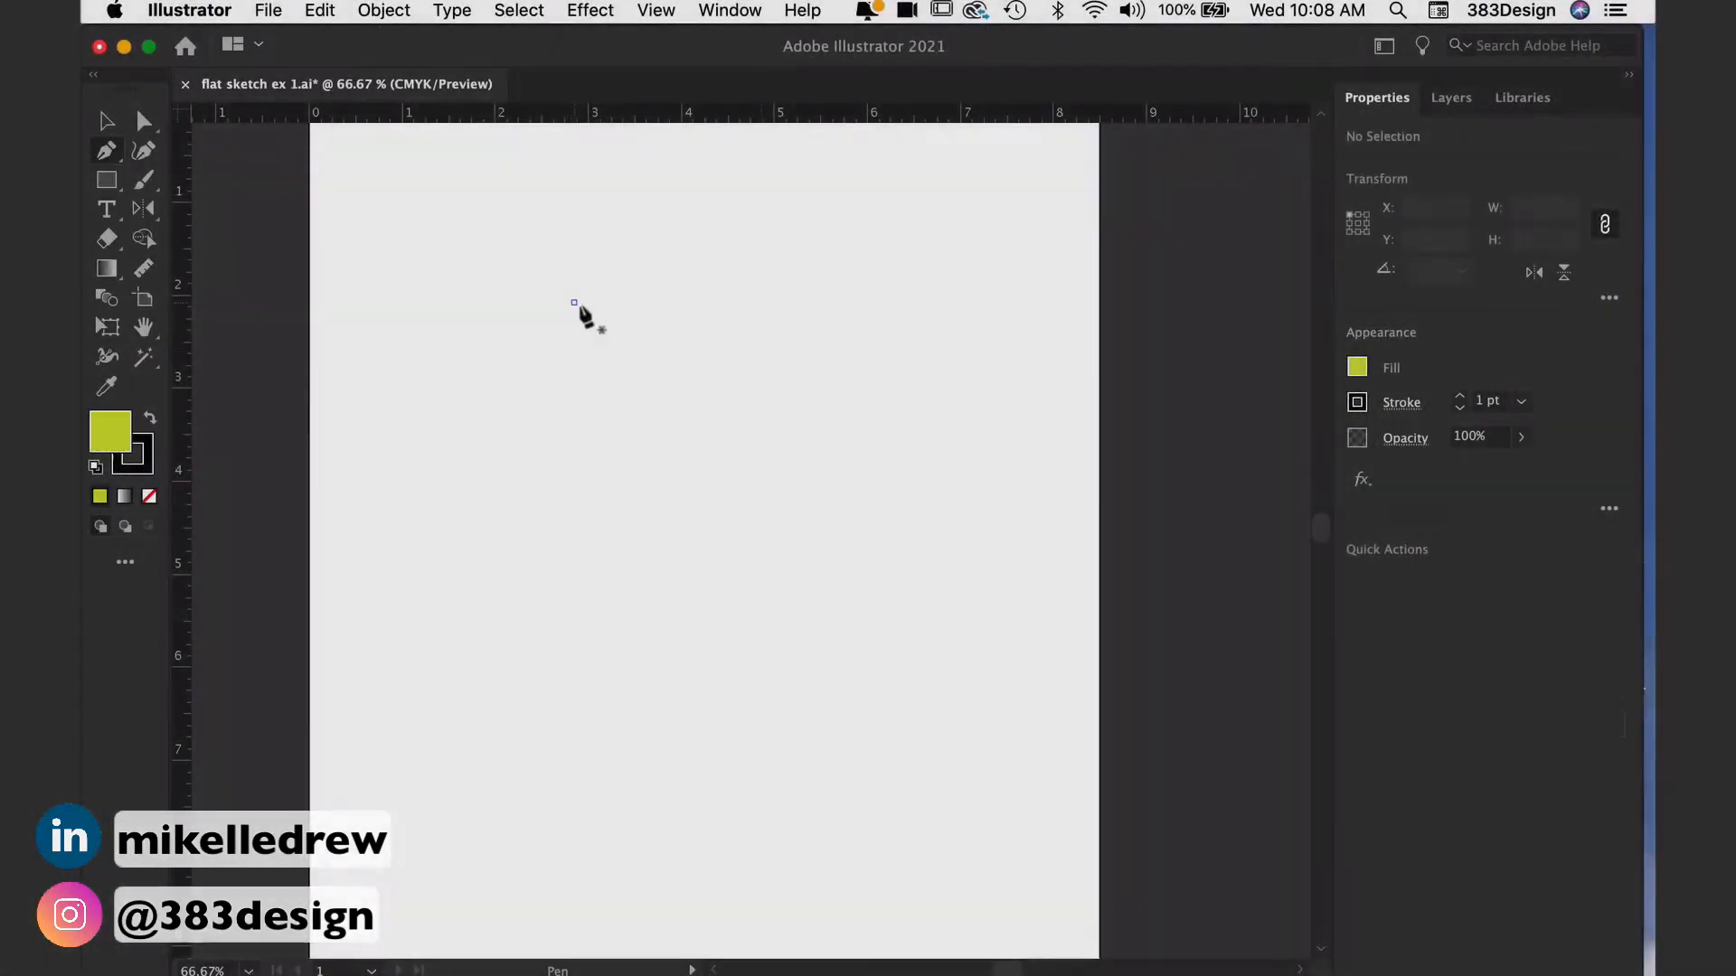
# Step: Draw a closed, irregular lime-green shape with the Pen tool, ending on its starting anchor, and deselect it
pyautogui.click(574, 303)
pyautogui.click(762, 348)
pyautogui.click(809, 464)
pyautogui.click(834, 591)
pyautogui.click(715, 689)
pyautogui.click(520, 764)
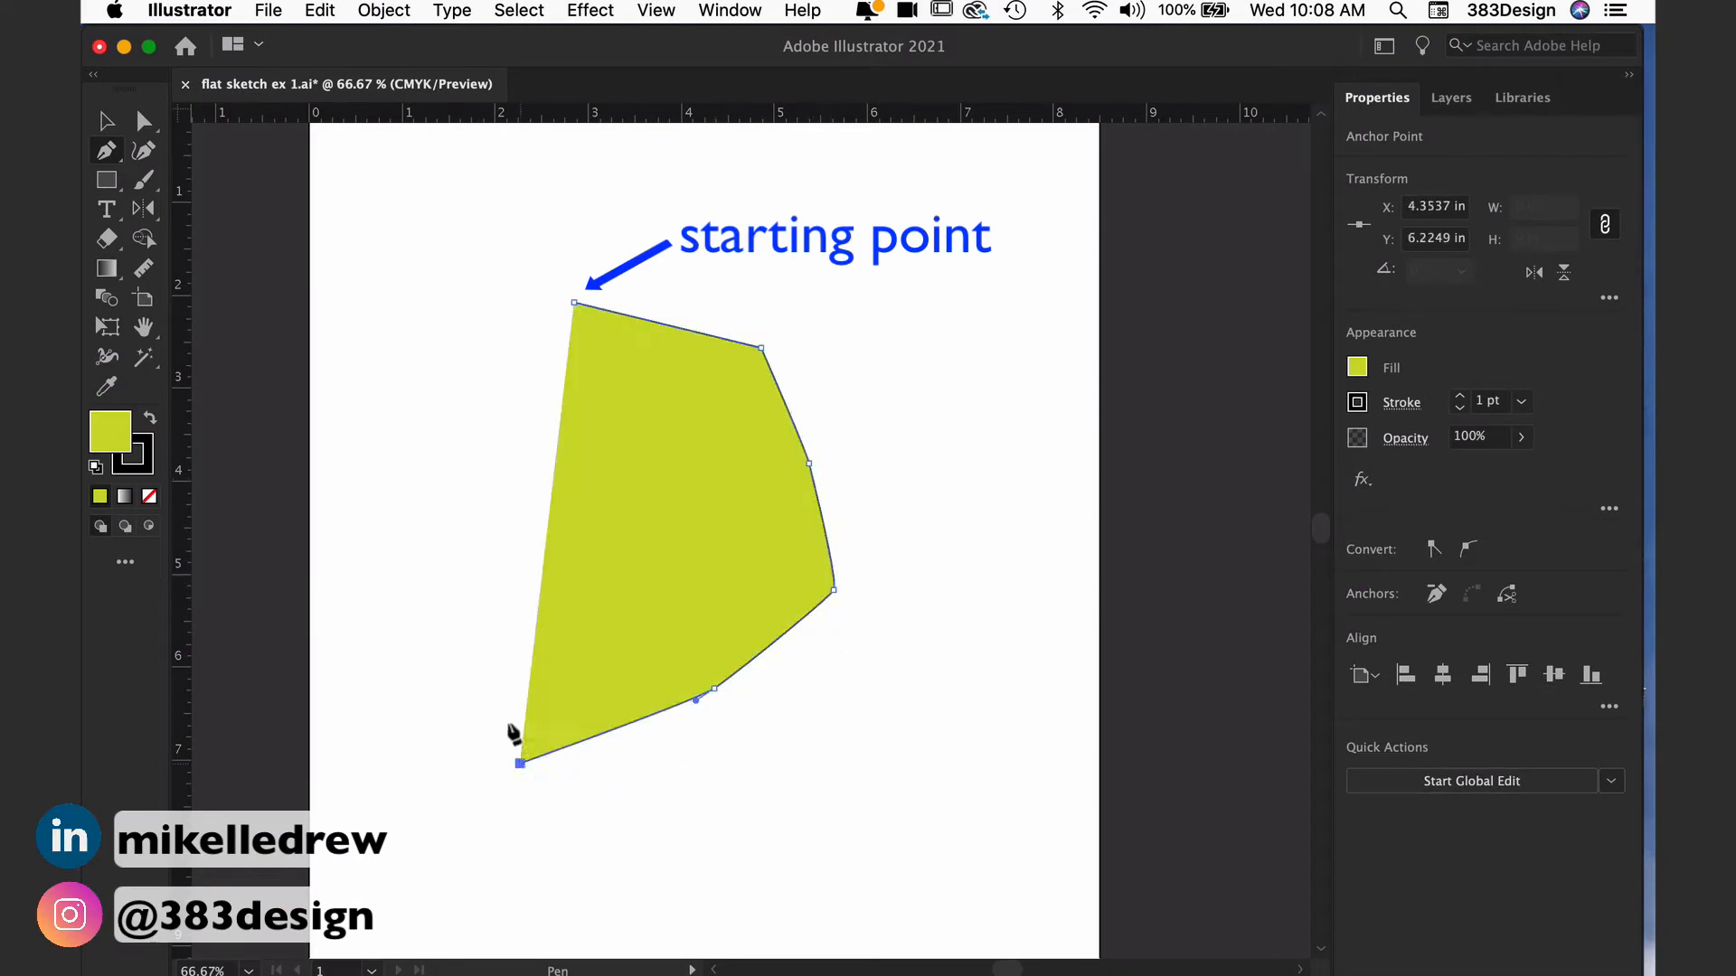
pyautogui.click(488, 563)
pyautogui.click(536, 358)
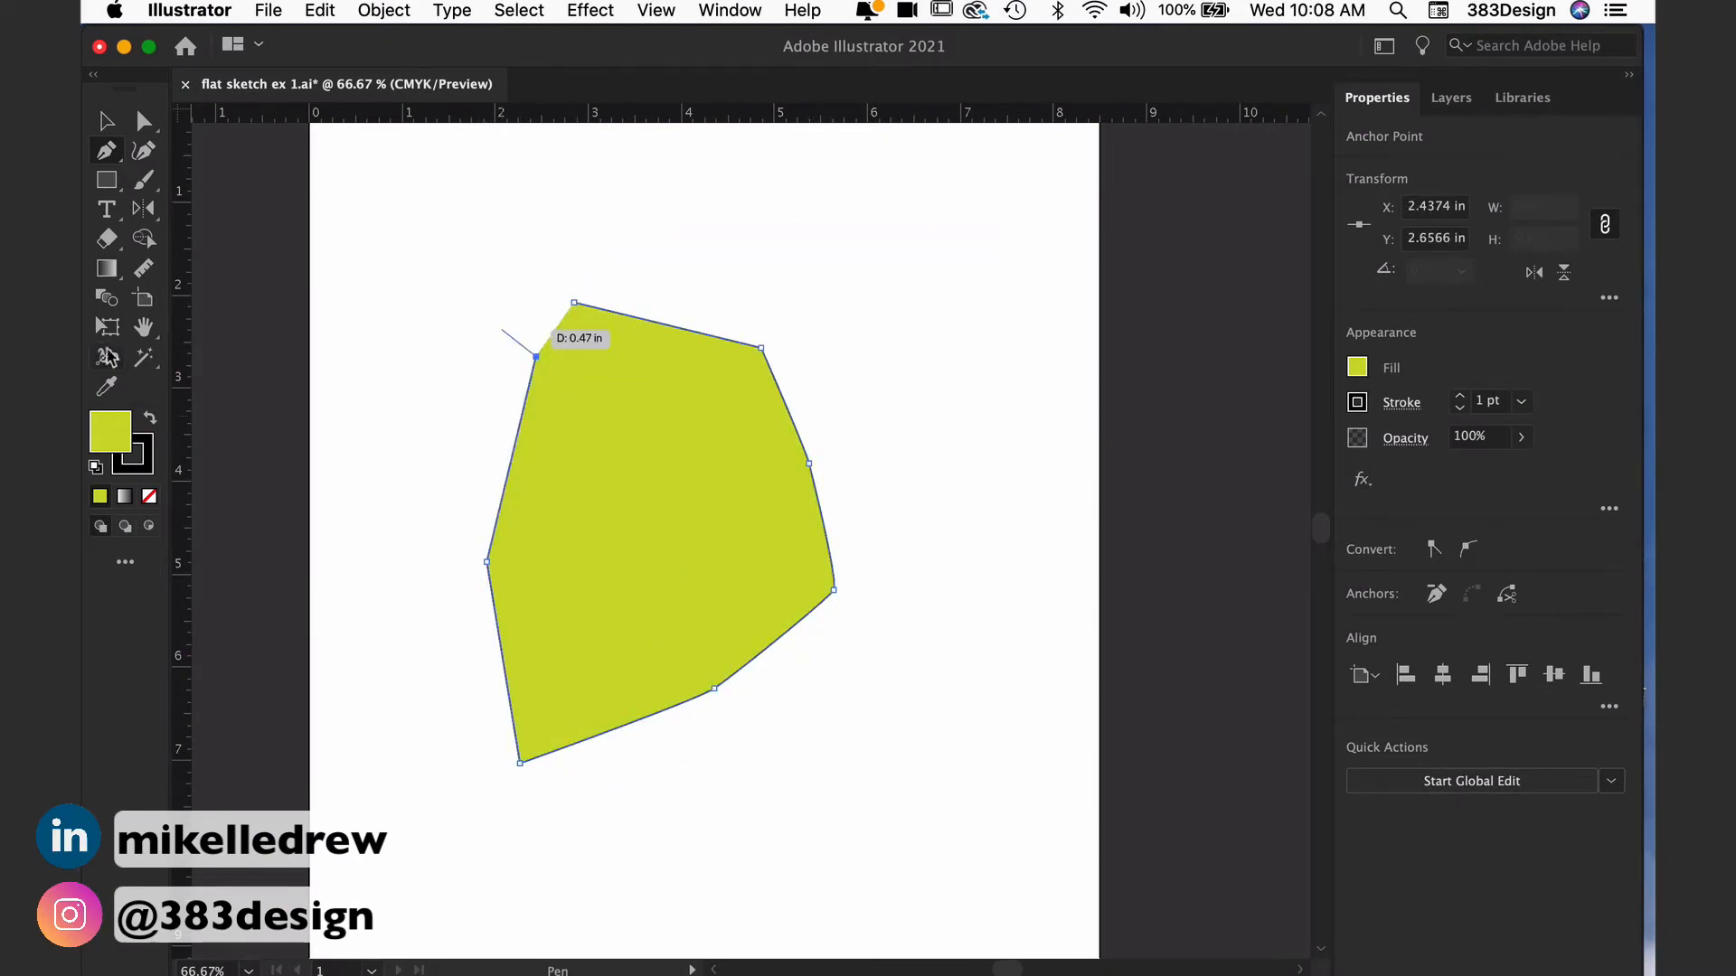
pyautogui.click(464, 270)
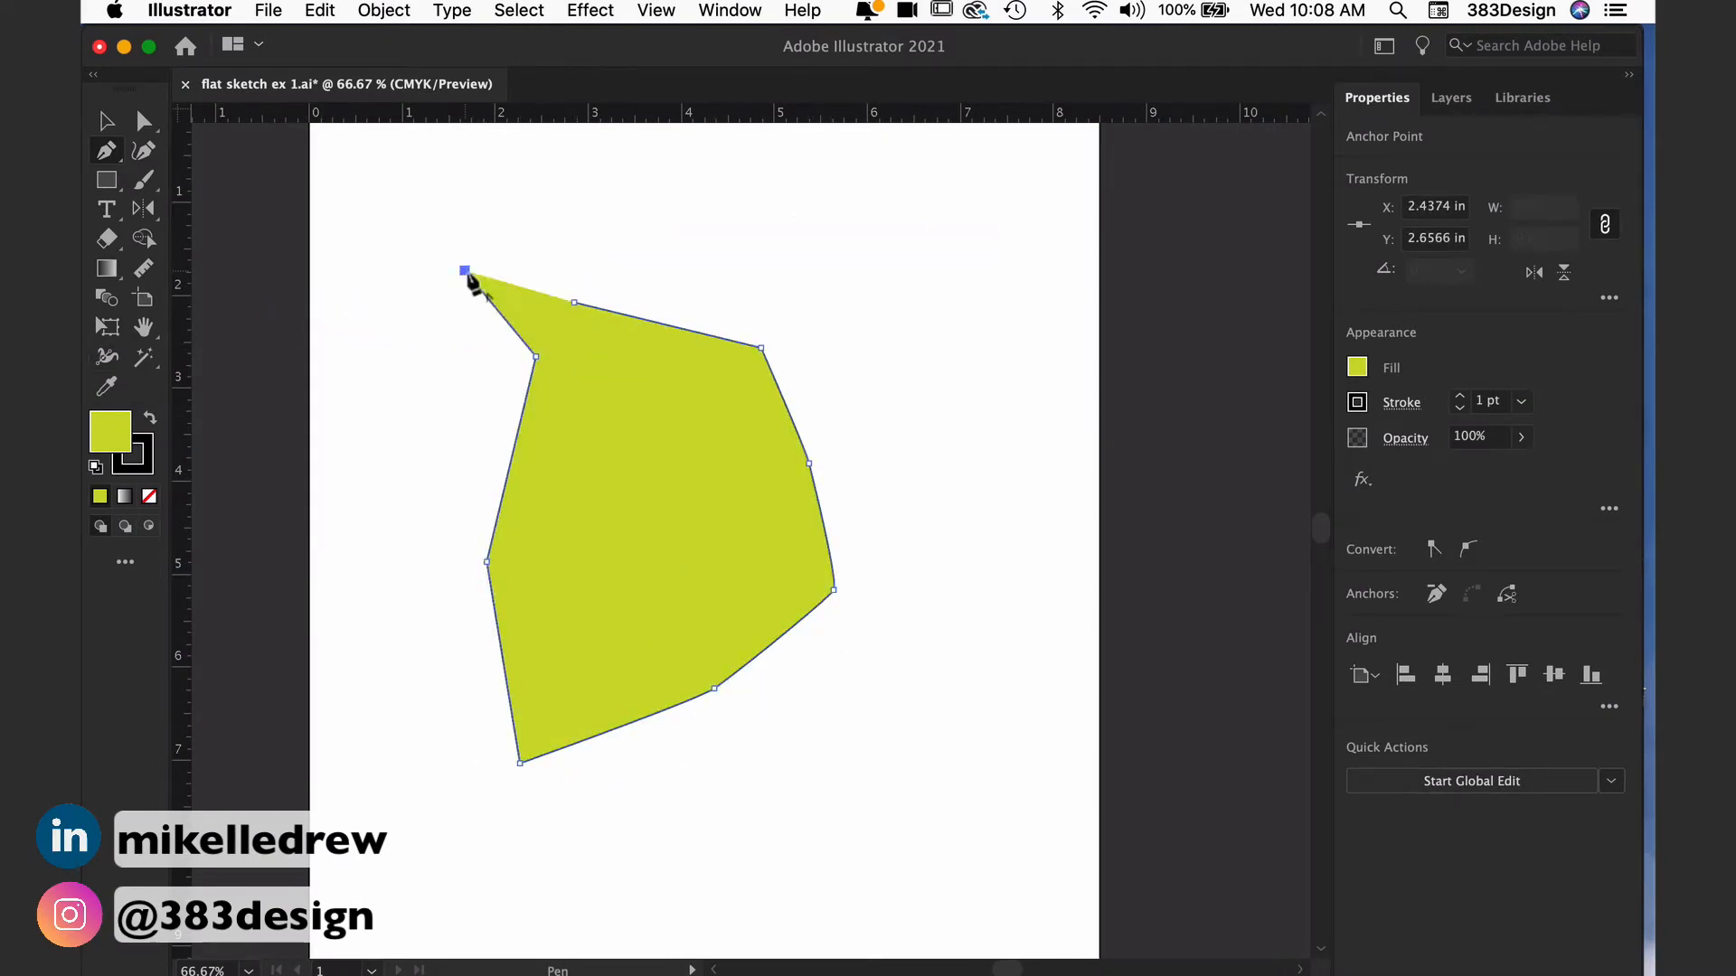
pyautogui.click(574, 303)
pyautogui.keyDown('super'); pyautogui.click(697, 222); pyautogui.keyUp('super')
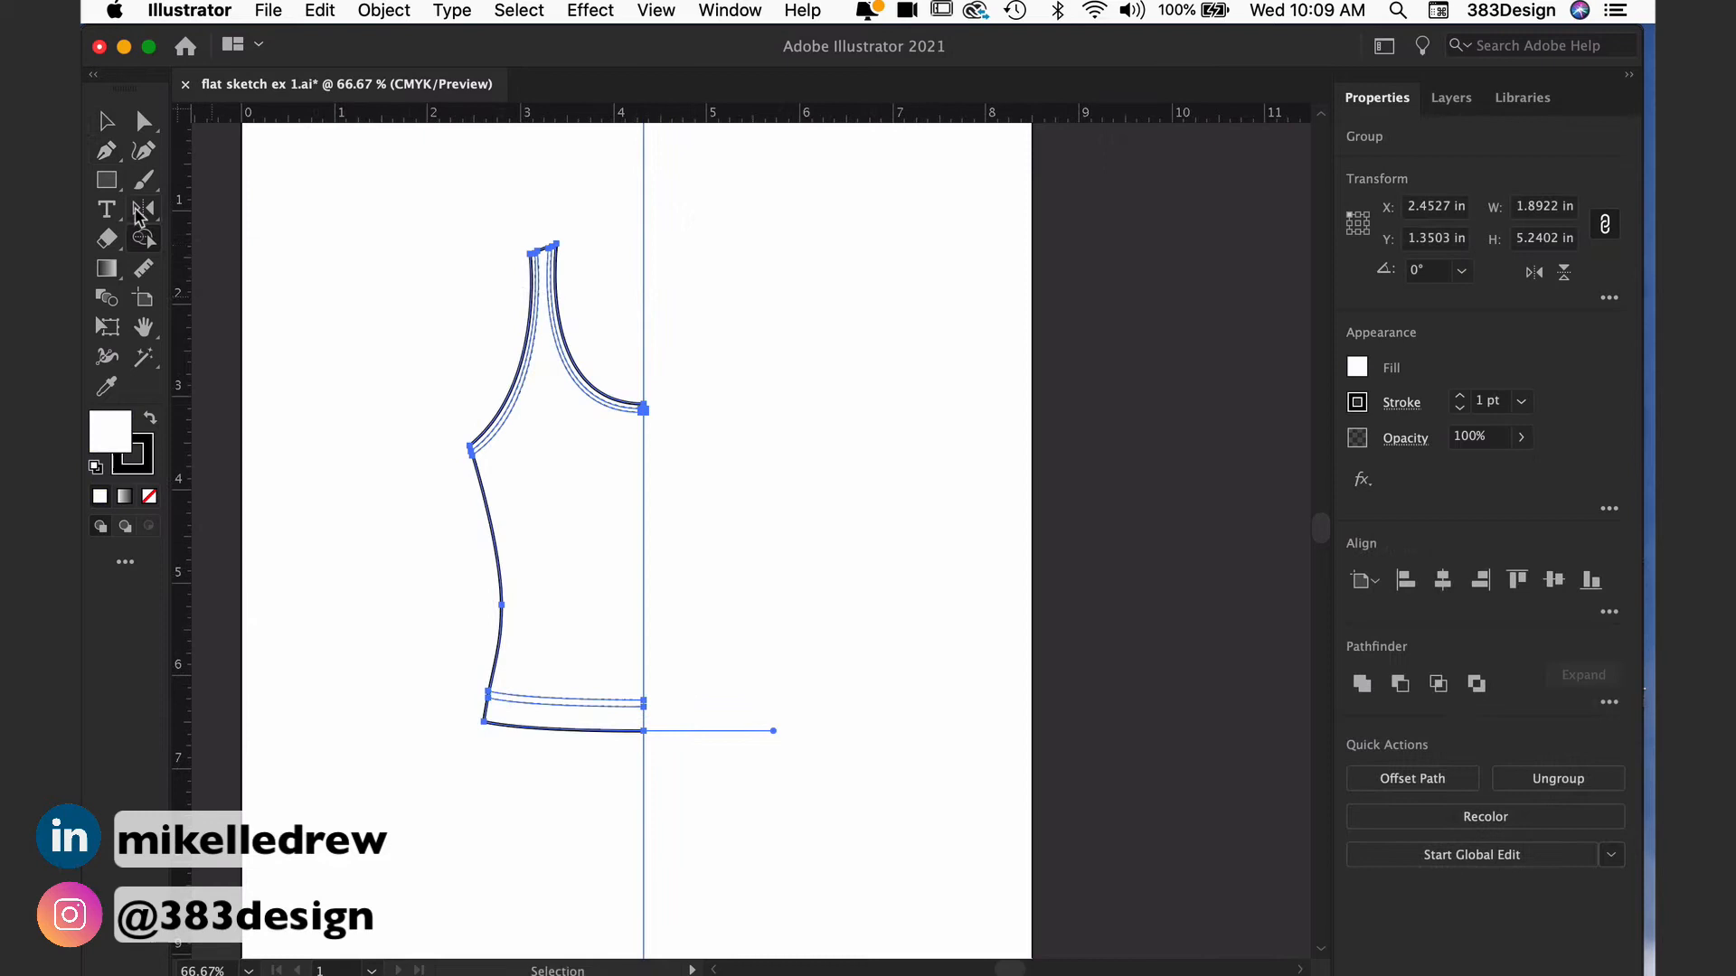
# Step: Reflect a copy of the left half-tank group across the vertical center guide to complete the tank
pyautogui.click(144, 209)
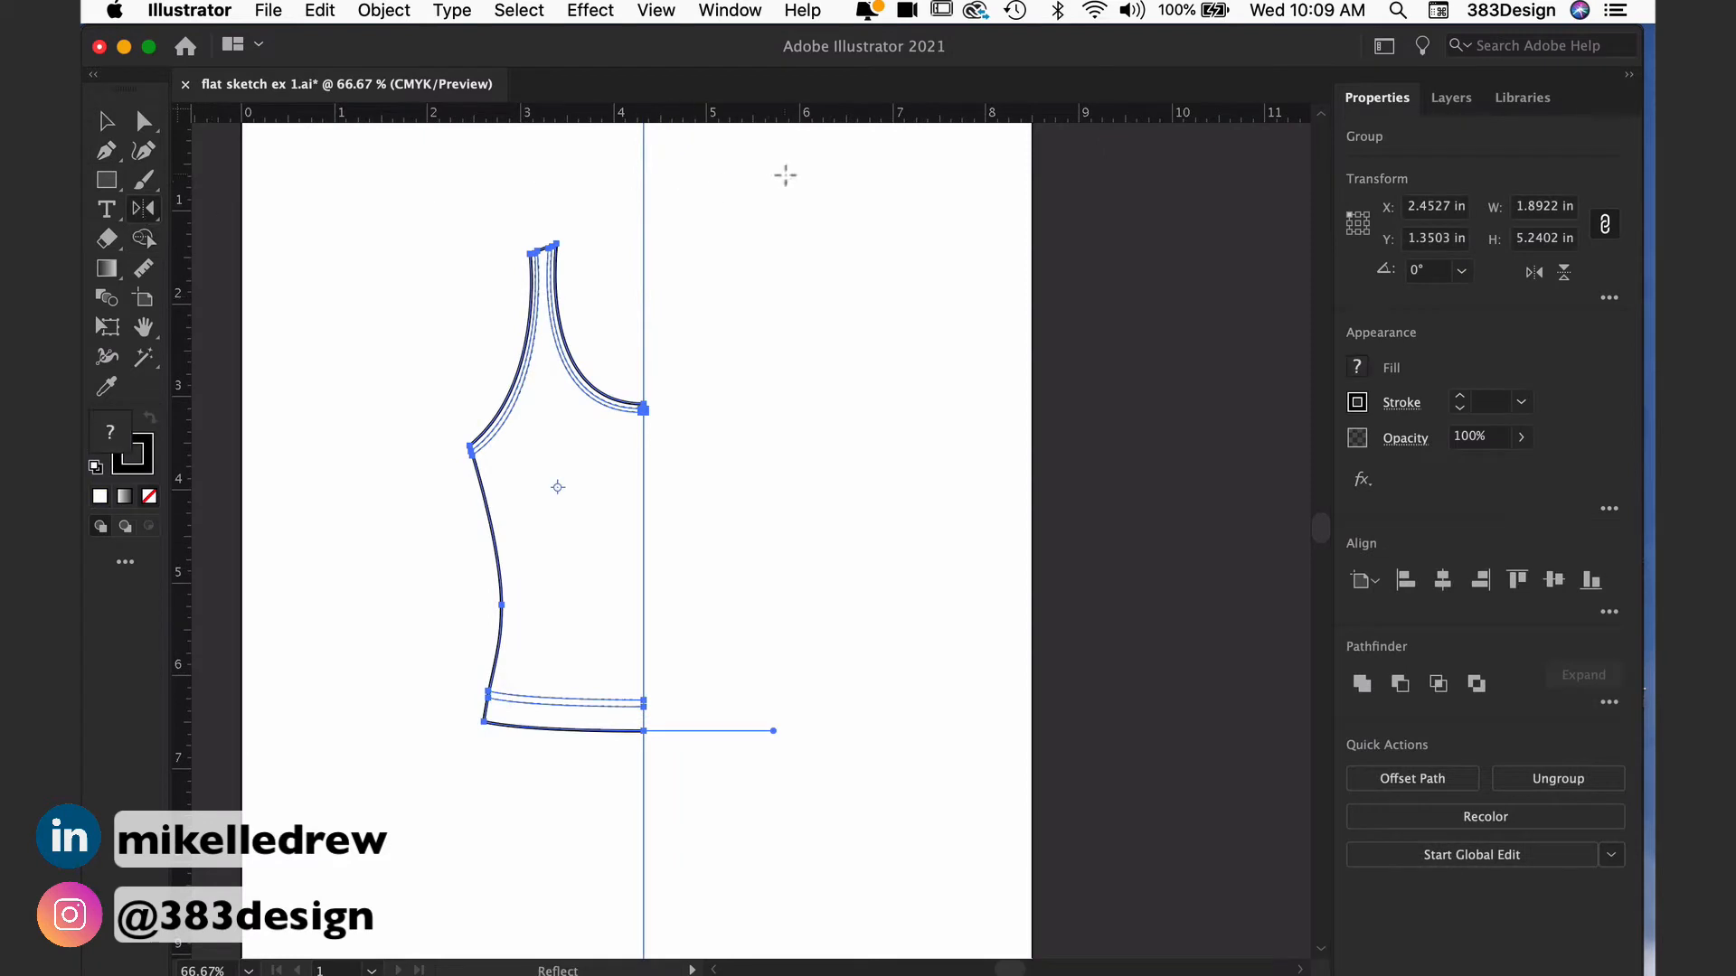
pyautogui.keyDown('alt'); pyautogui.click(644, 233); pyautogui.keyUp('alt')
pyautogui.click(438, 625)
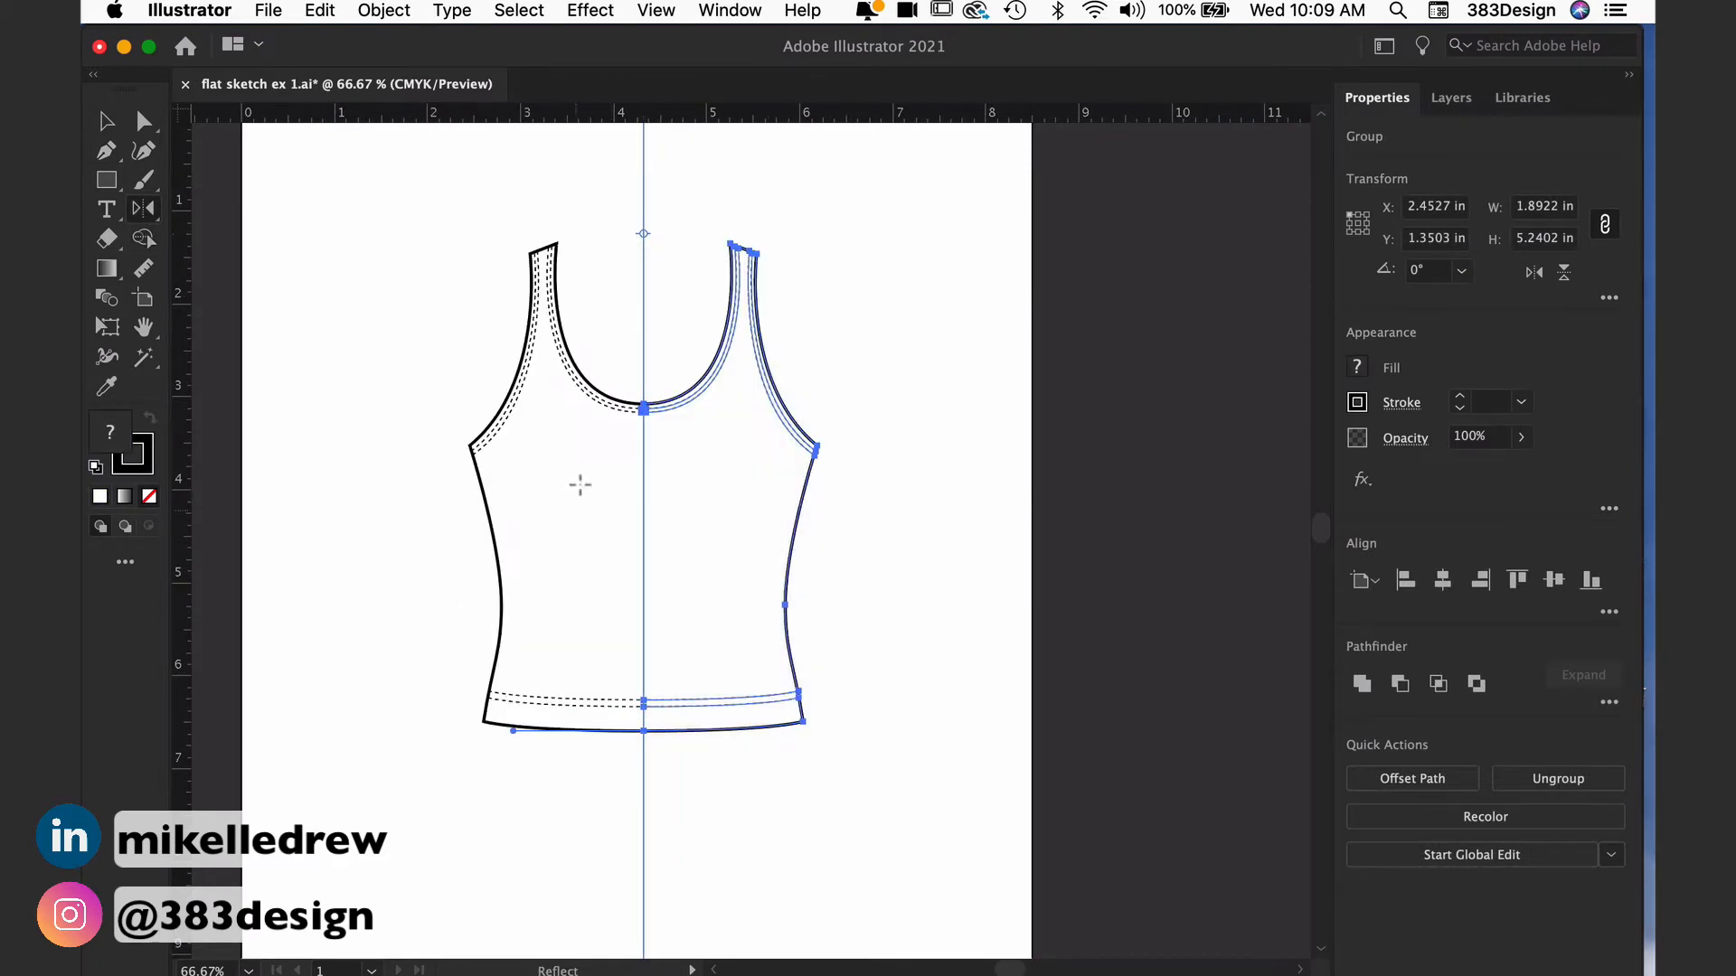
# Step: Join the left and right body outlines where the neckline meets the center guide
pyautogui.moveTo(630, 326); pyautogui.dragTo(712, 541)
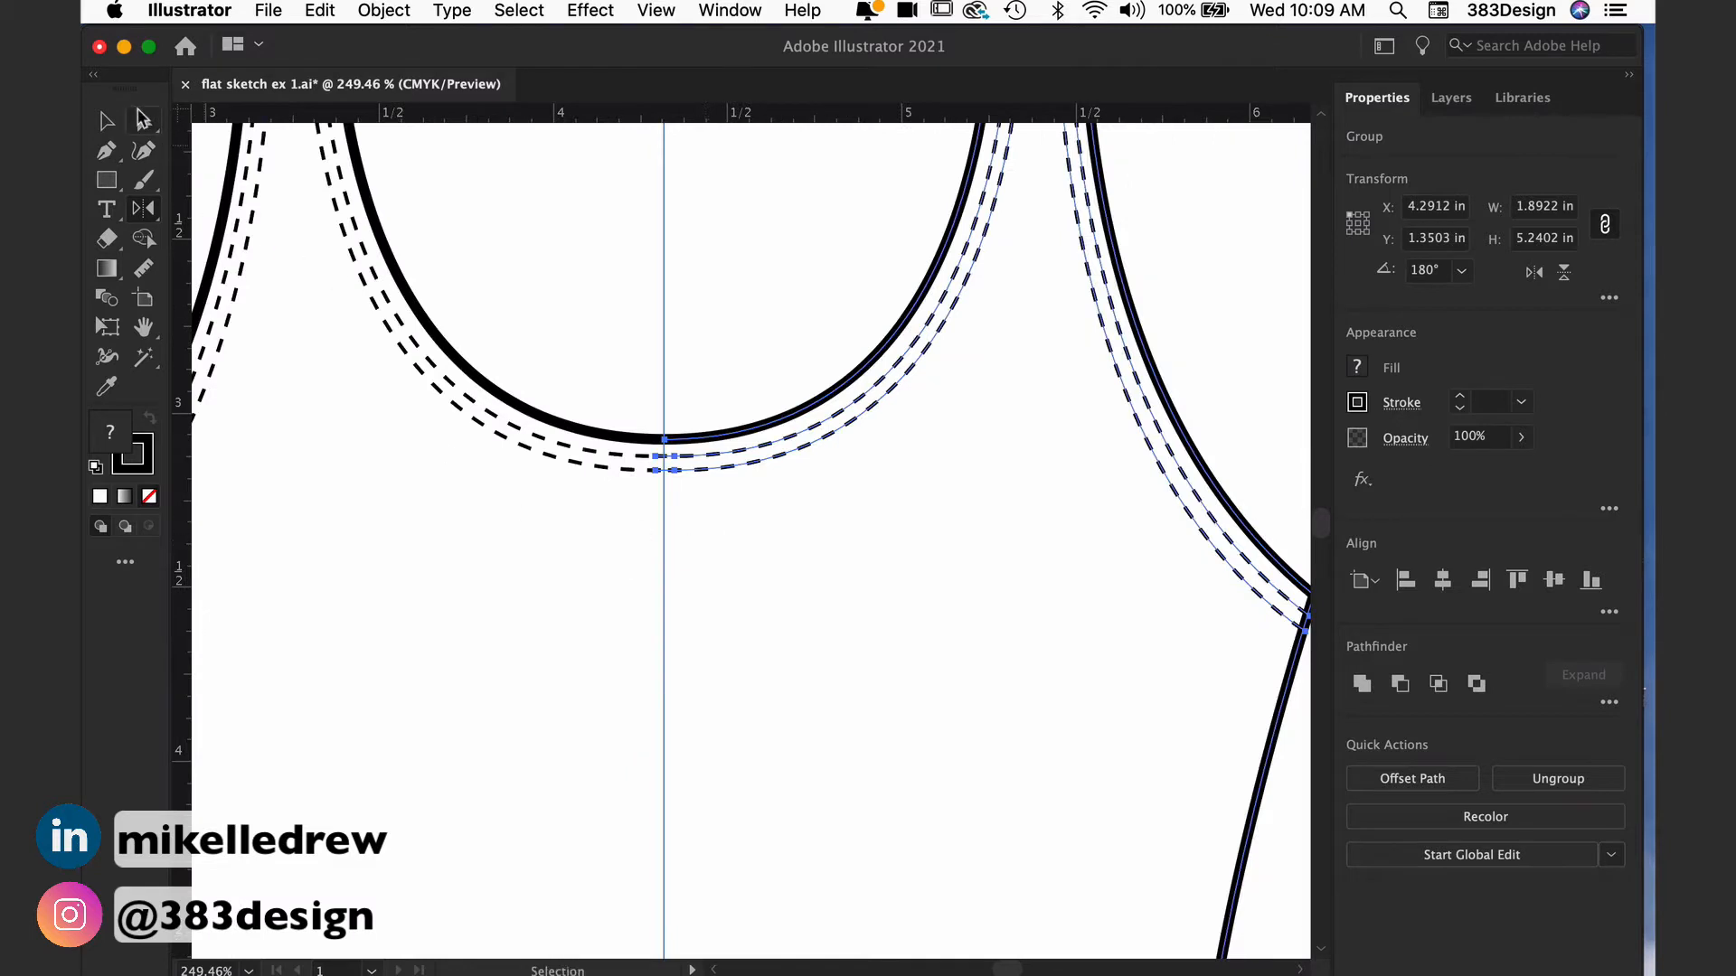
pyautogui.click(145, 120)
pyautogui.click(656, 387)
pyautogui.scroll(5, 660, 434)
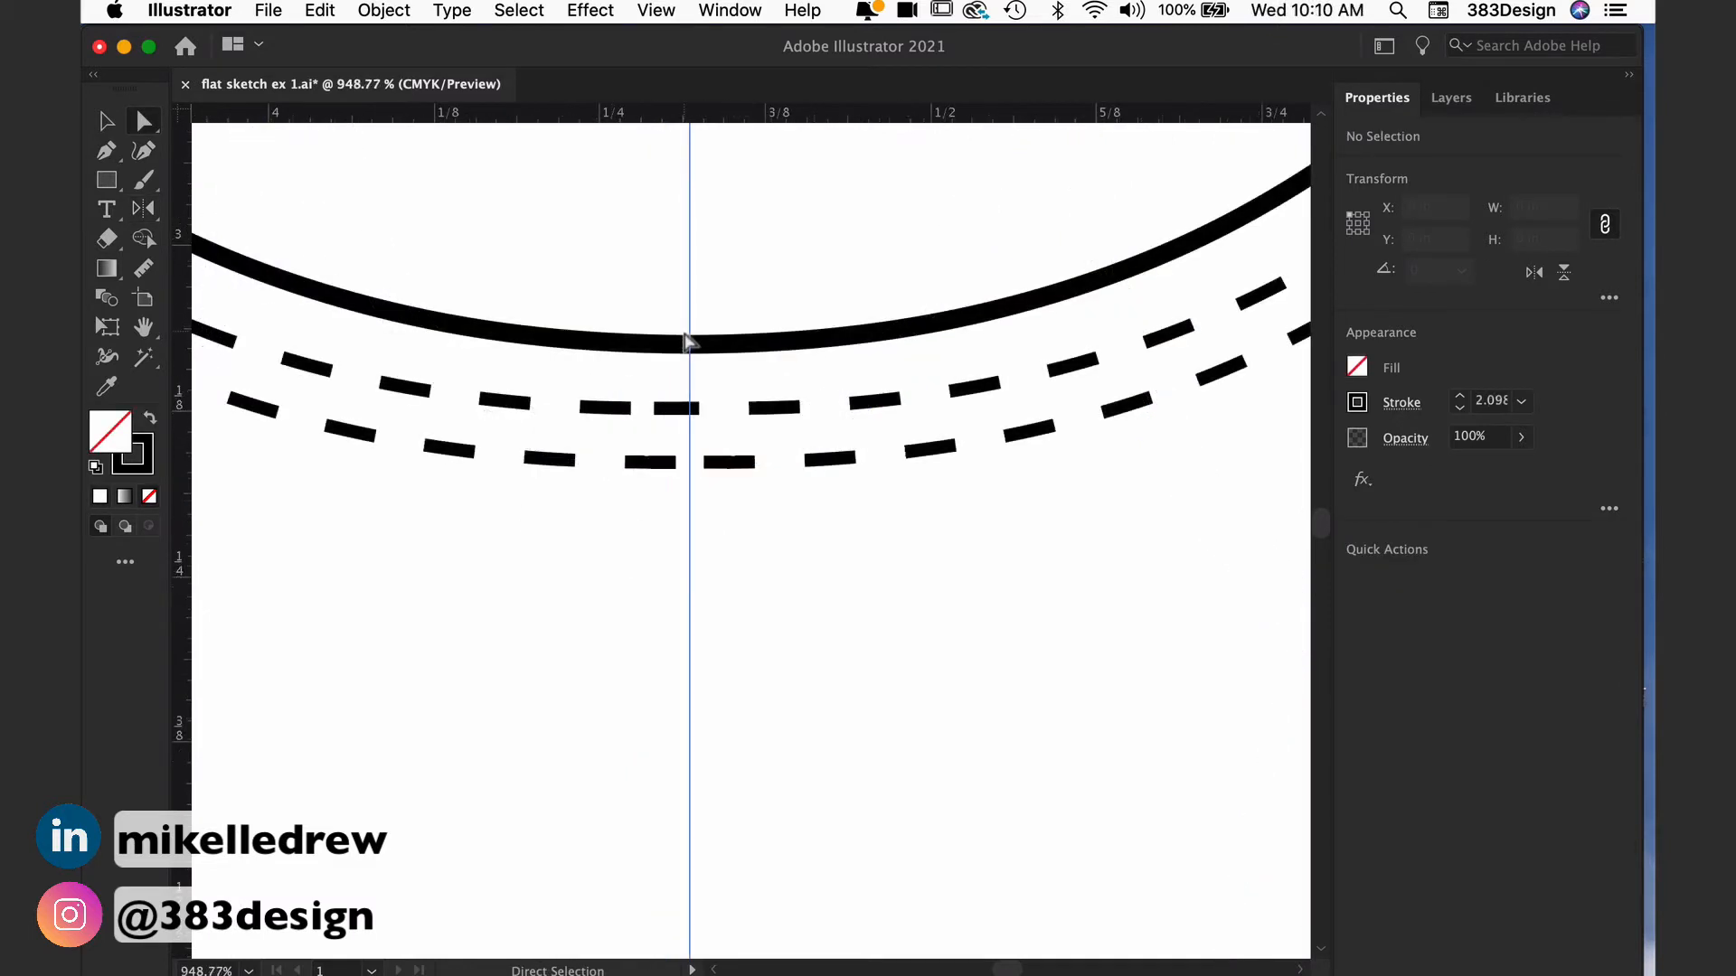
pyautogui.moveTo(669, 336); pyautogui.dragTo(753, 372)
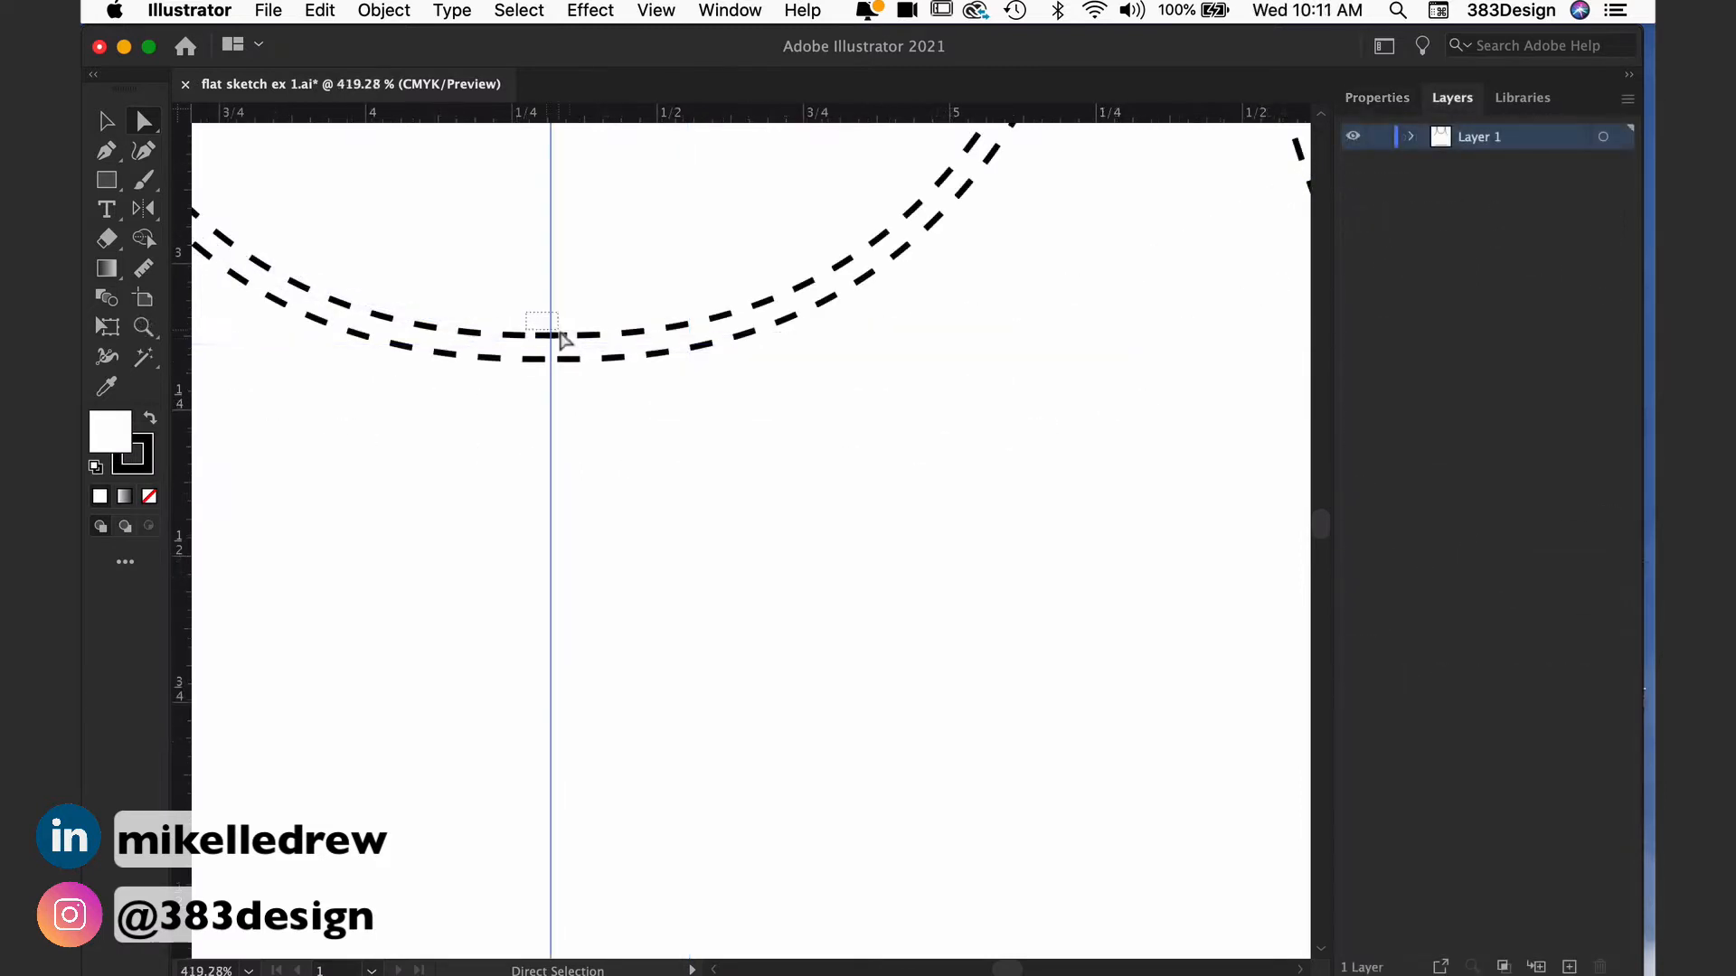
# Step: Join the left and right halves of both dashed neckline topstitching rows at the center guide
pyautogui.click(571, 342)
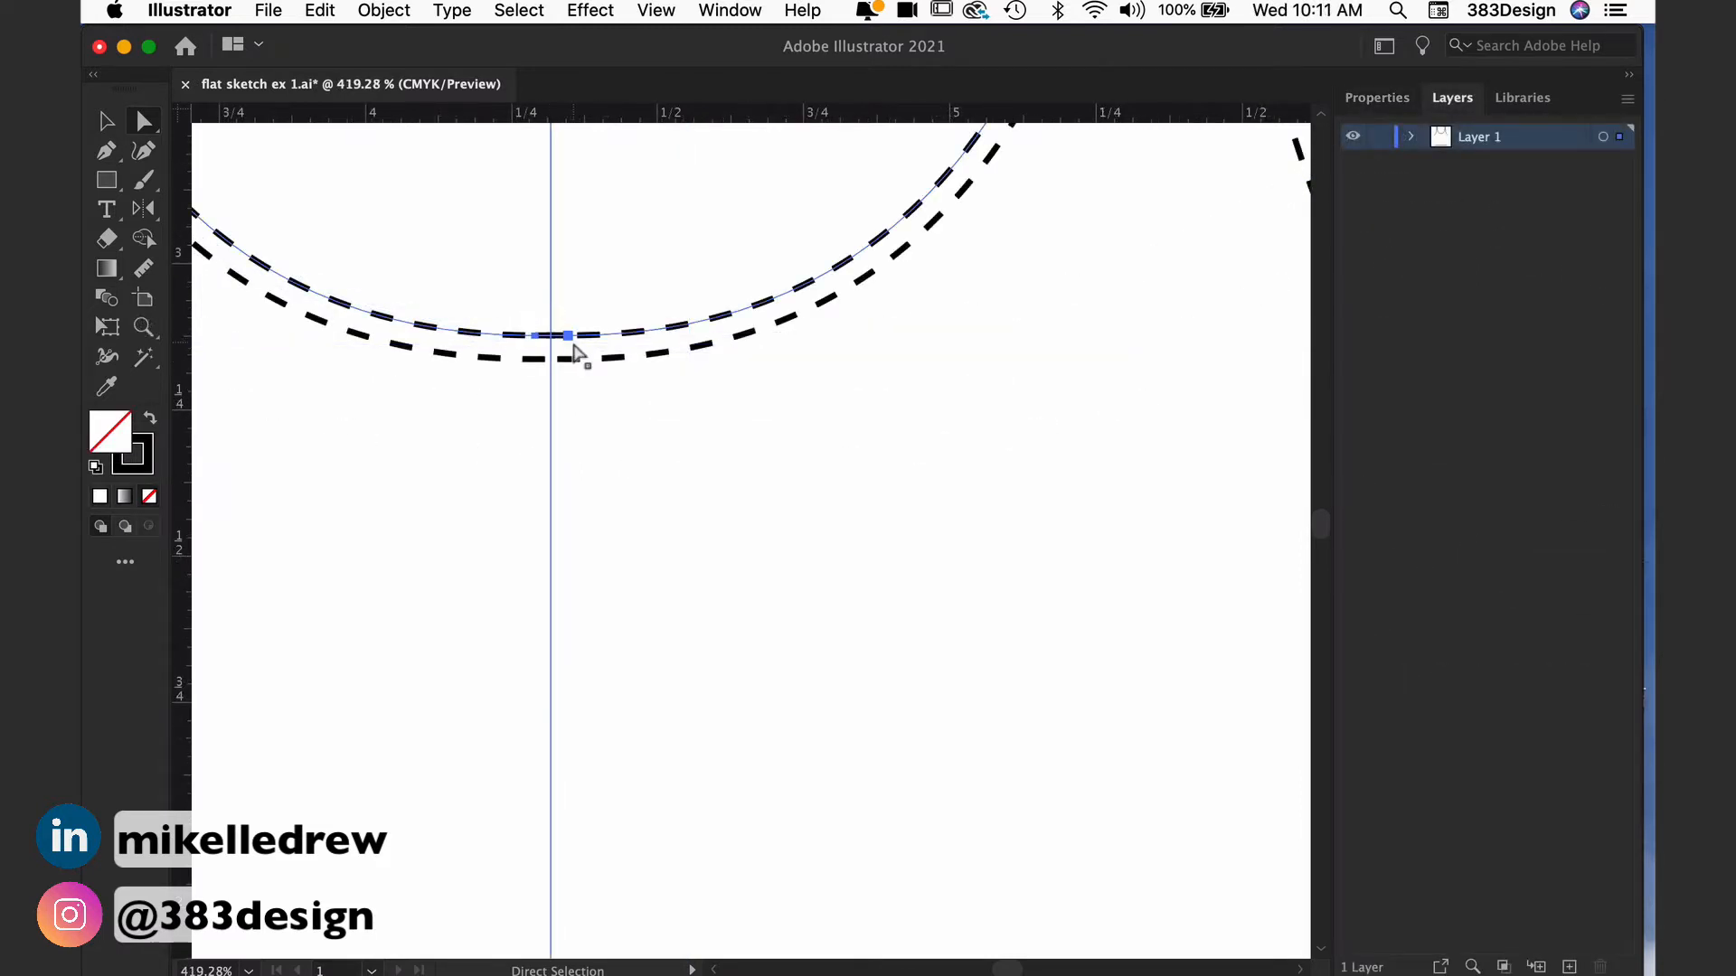
pyautogui.press('super+alt+shift+j')
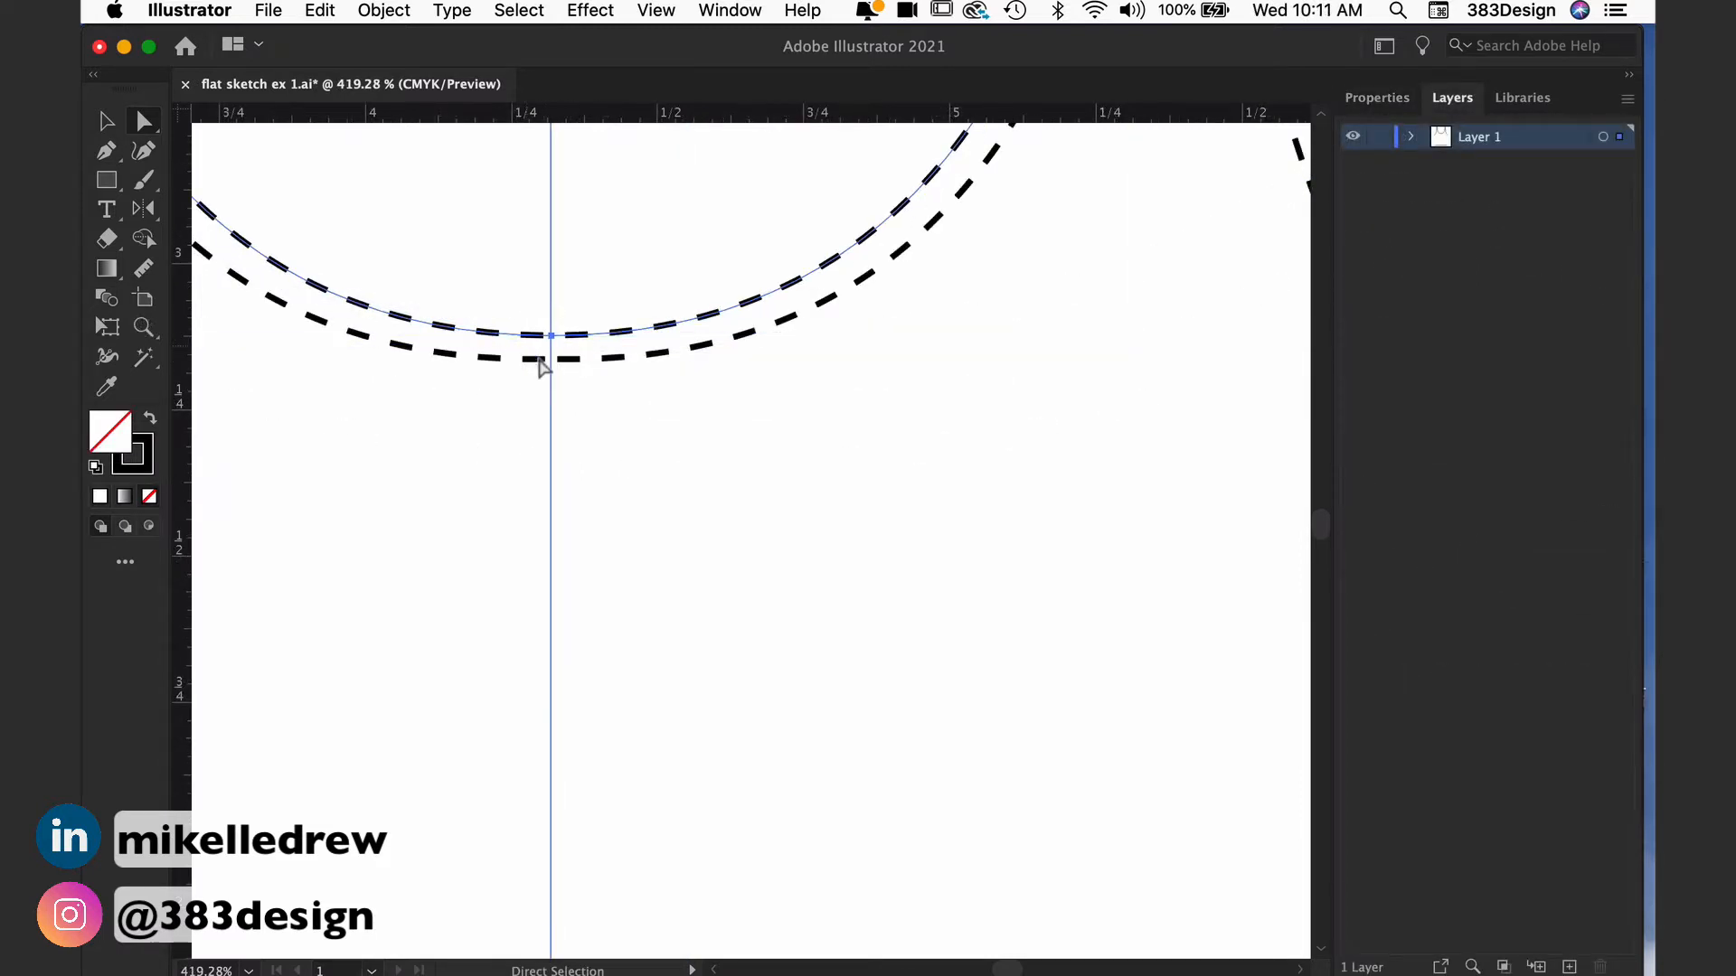
pyautogui.moveTo(540, 358); pyautogui.dragTo(612, 417)
pyautogui.press('super+alt+shift+j')
pyautogui.press('space')
pyautogui.moveTo(624, 575); pyautogui.dragTo(685, 143)
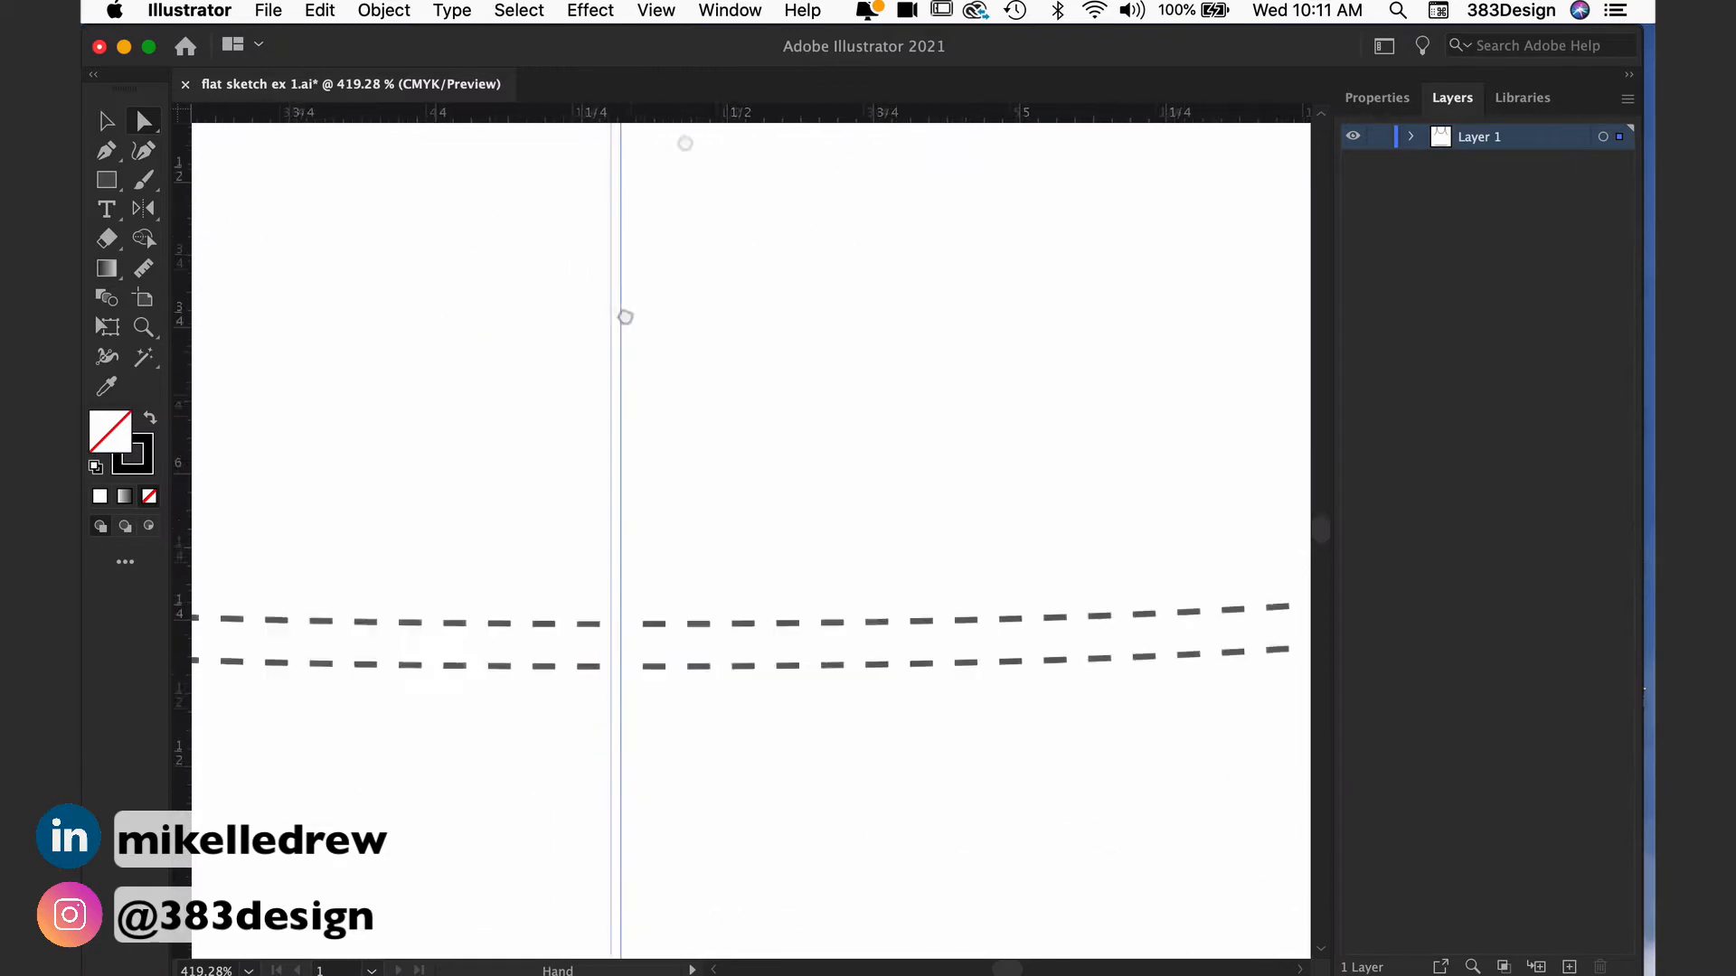
pyautogui.click(539, 534)
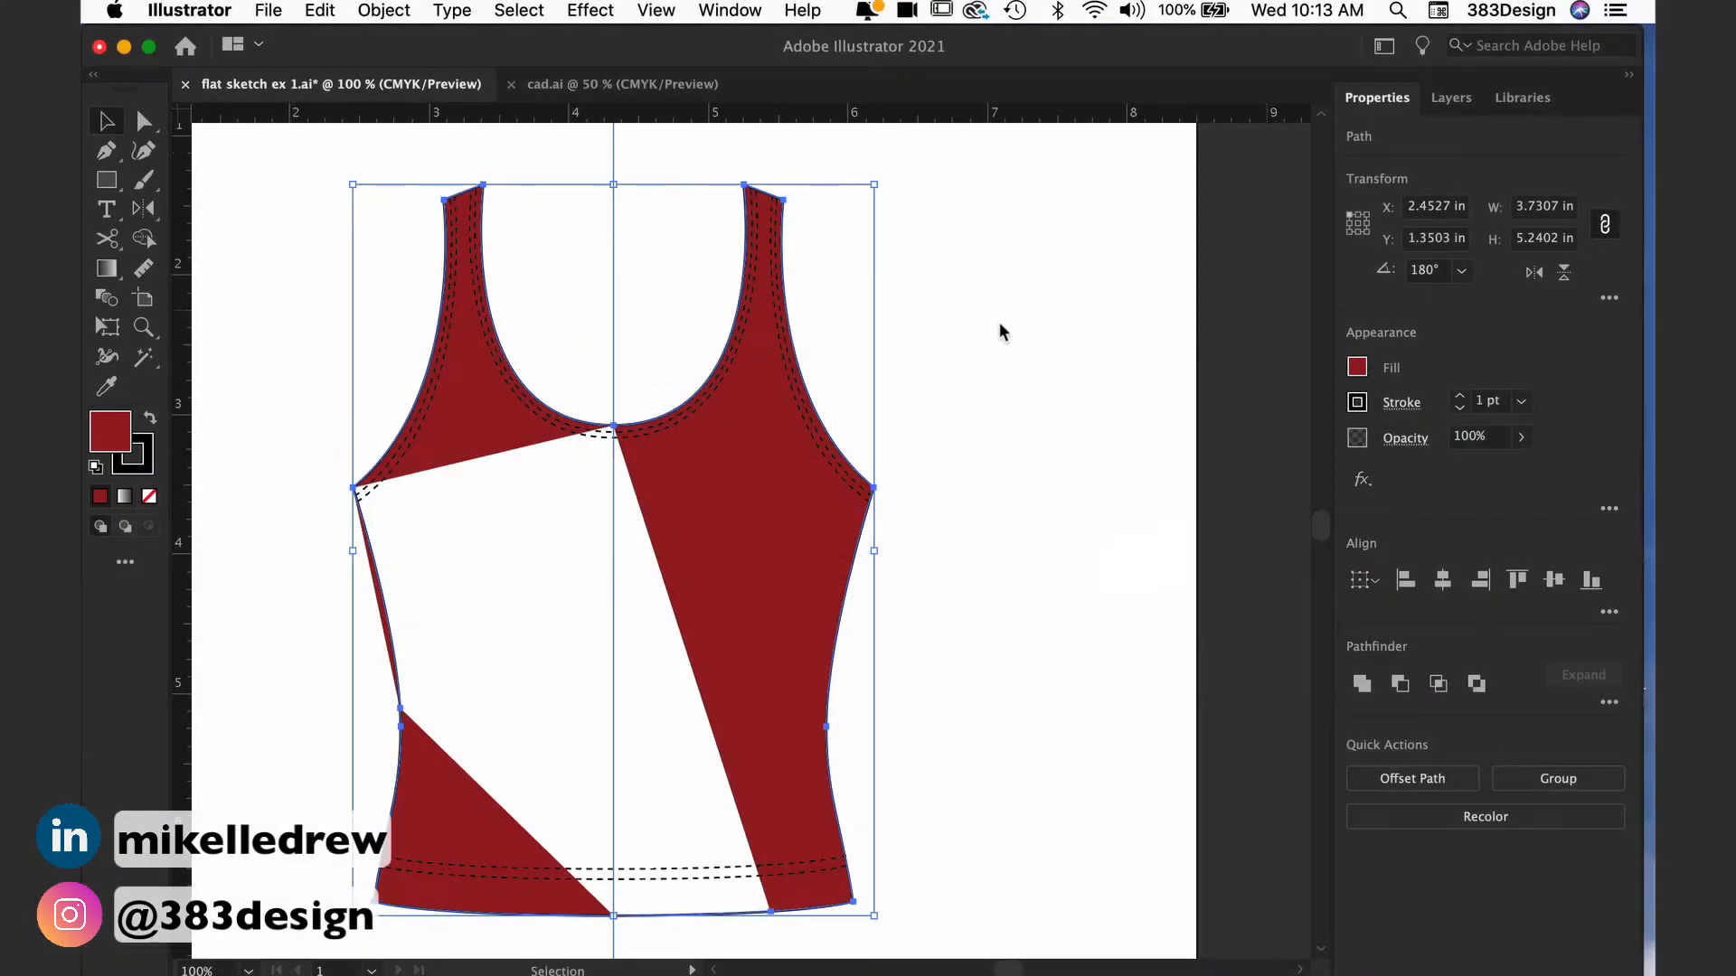
pyautogui.click(950, 318)
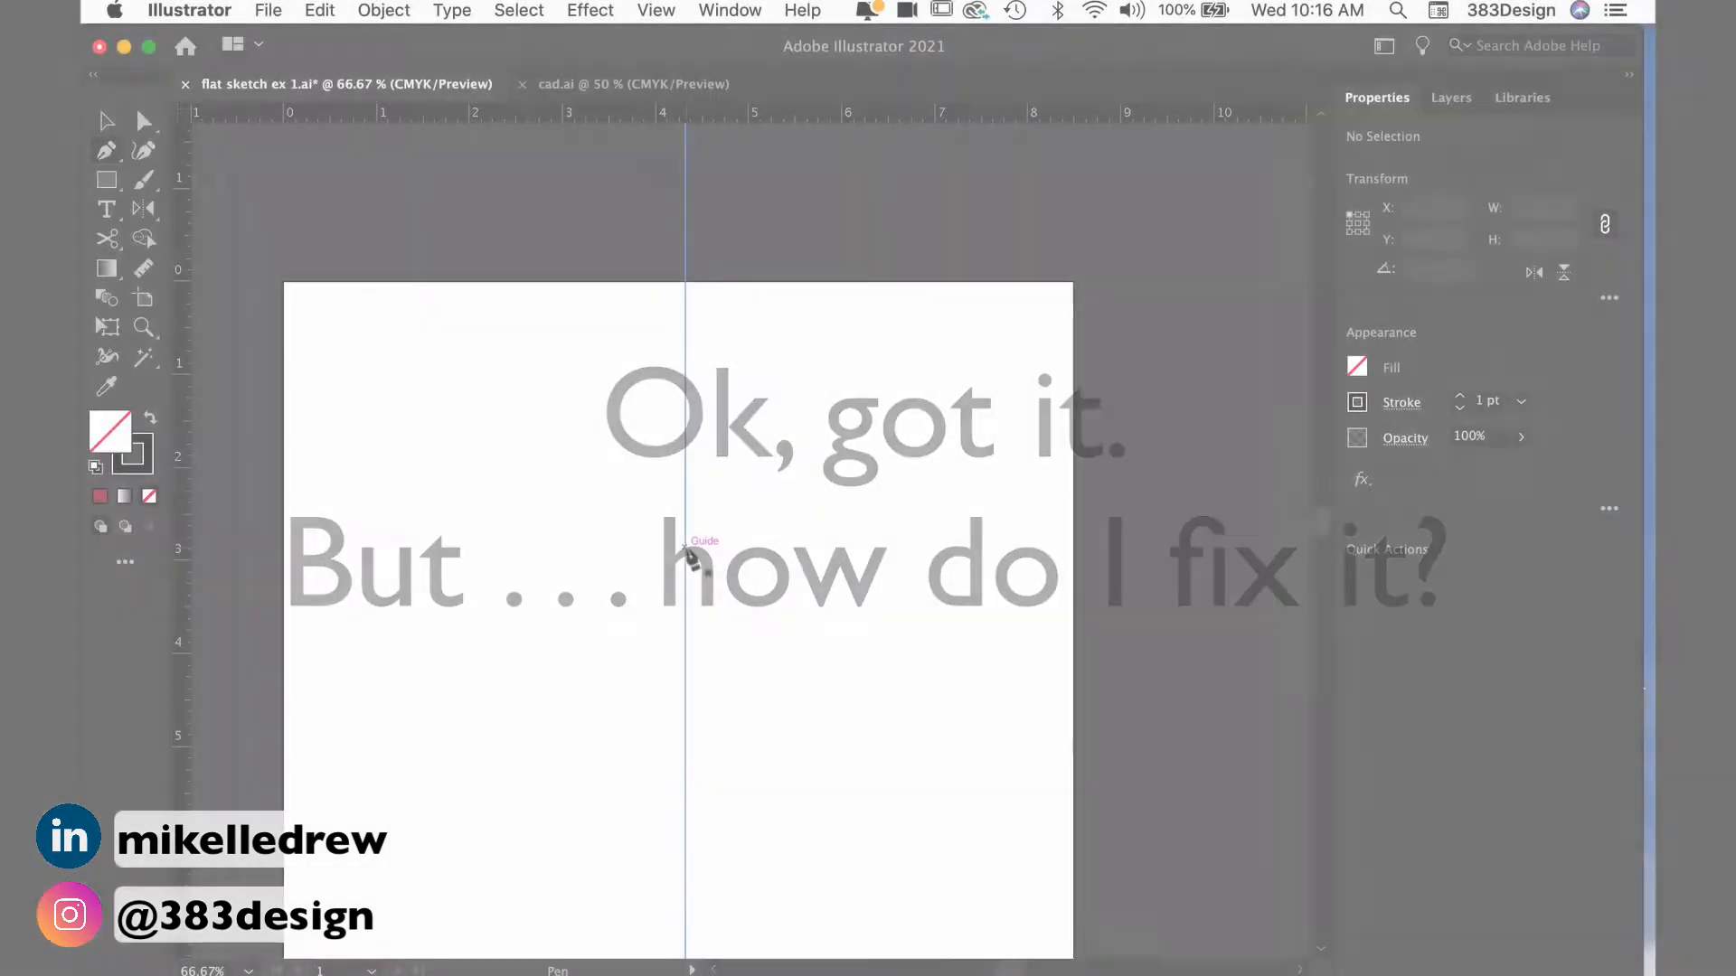
# Step: Draw a half-tank path with the Pen tool: a curved neckline from the center guide, a straight strap top and a curved armhole
pyautogui.moveTo(685, 547); pyautogui.dragTo(669, 546)
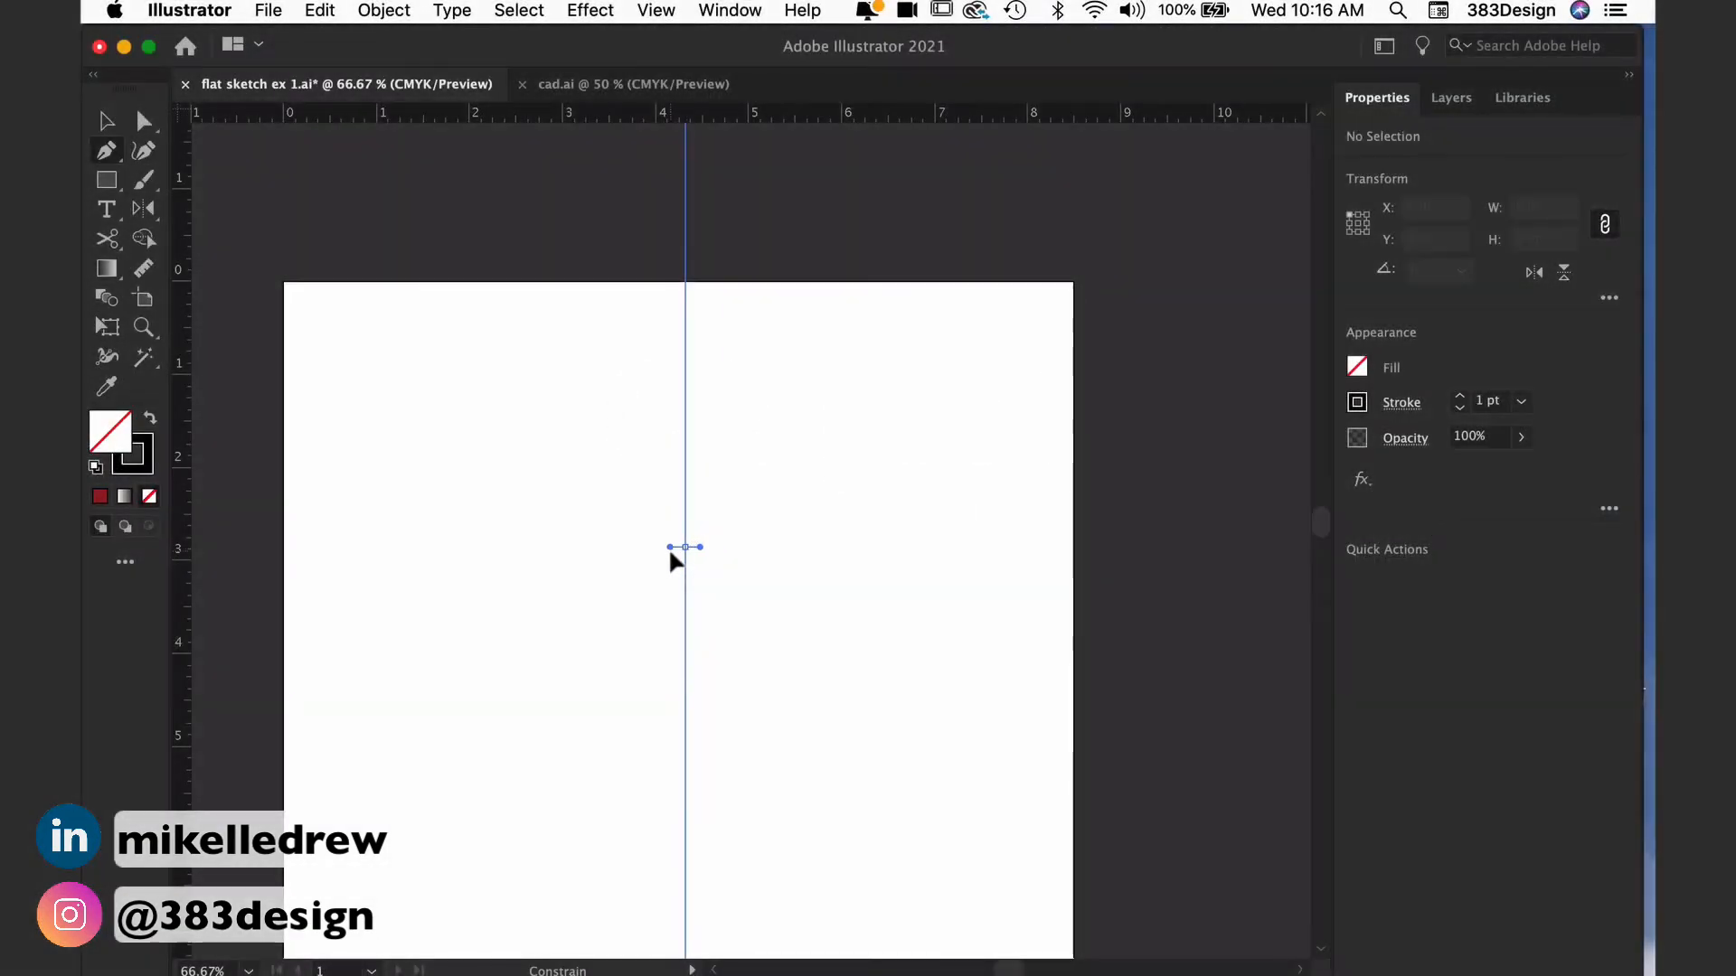
pyautogui.moveTo(569, 440); pyautogui.dragTo(562, 344)
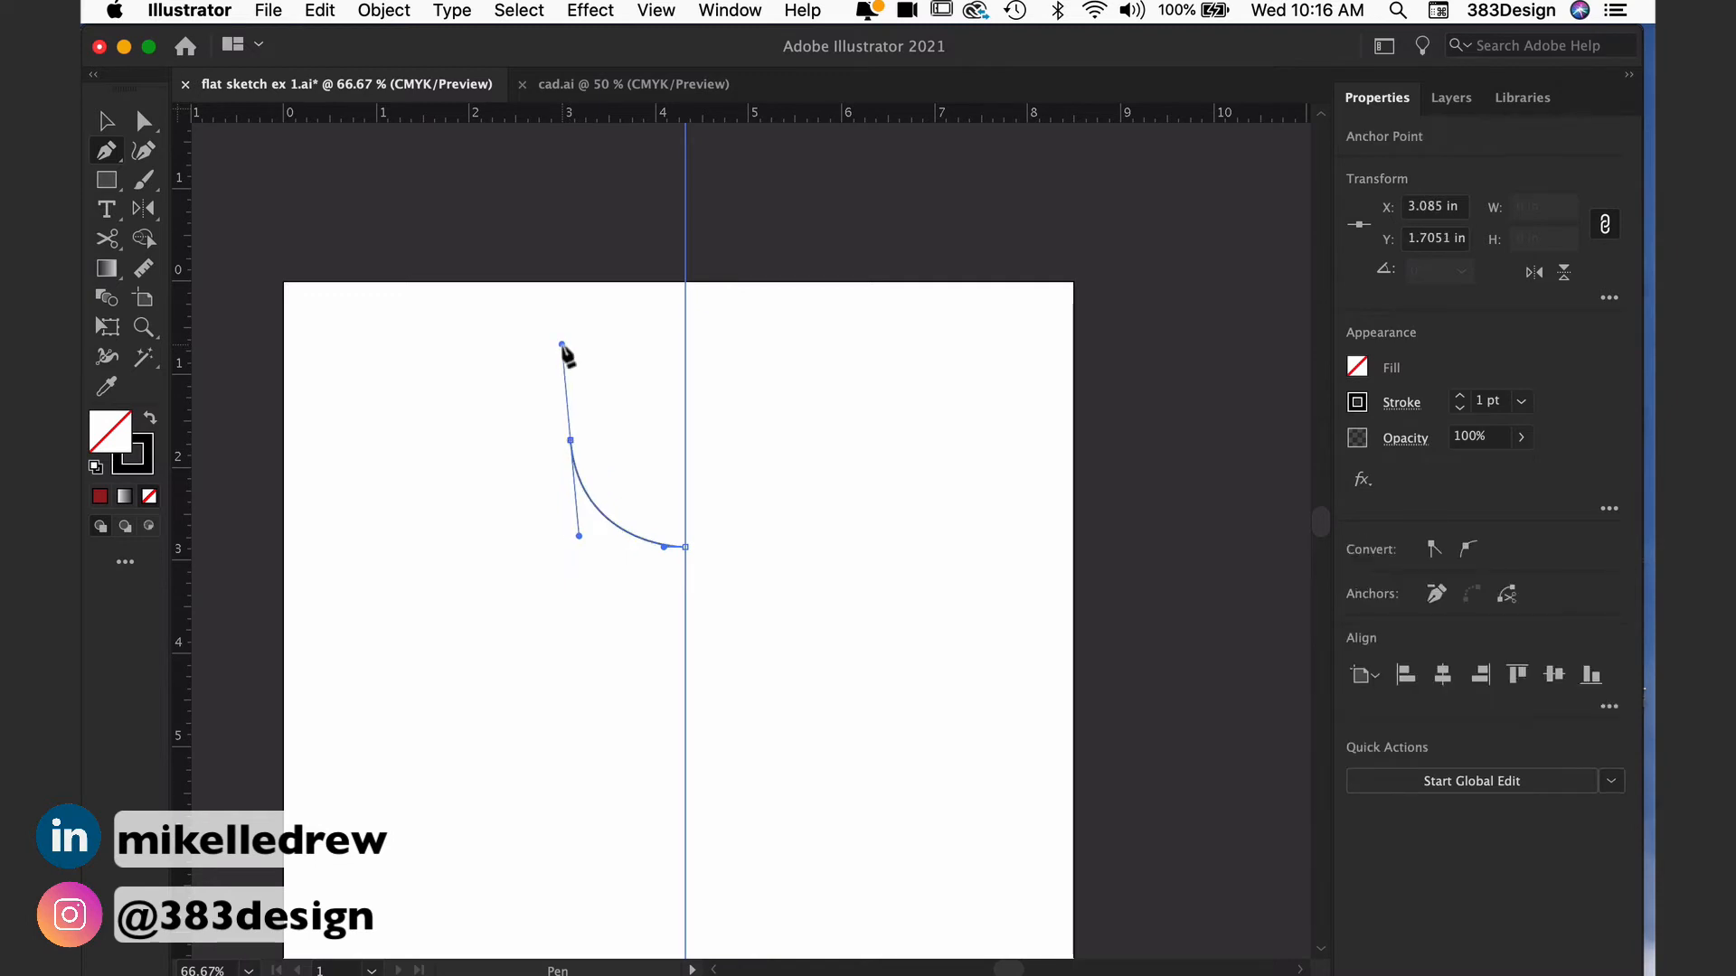
pyautogui.click(570, 440)
pyautogui.click(529, 453)
pyautogui.moveTo(530, 620); pyautogui.dragTo(480, 690)
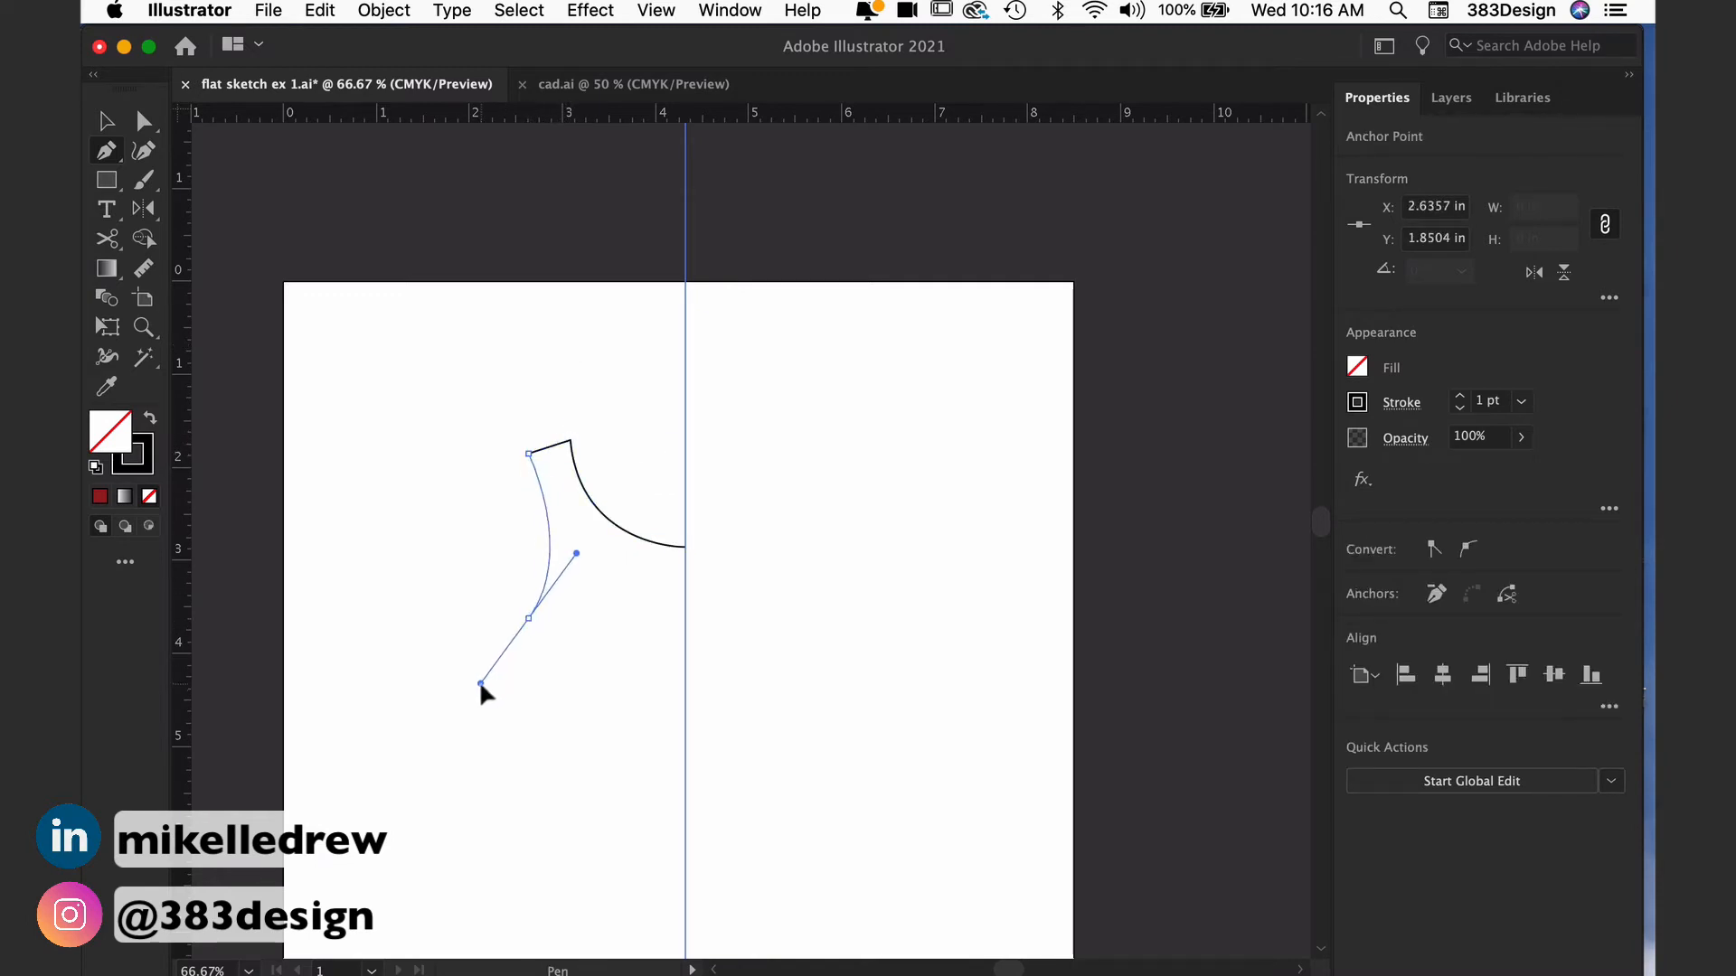
# Step: Continue the half-tank path with a curved side seam through the waist and a straight hem ending on the center guide, then deselect
pyautogui.click(529, 619)
pyautogui.moveTo(552, 776); pyautogui.dragTo(541, 826)
pyautogui.scroll(-5, 547, 796)
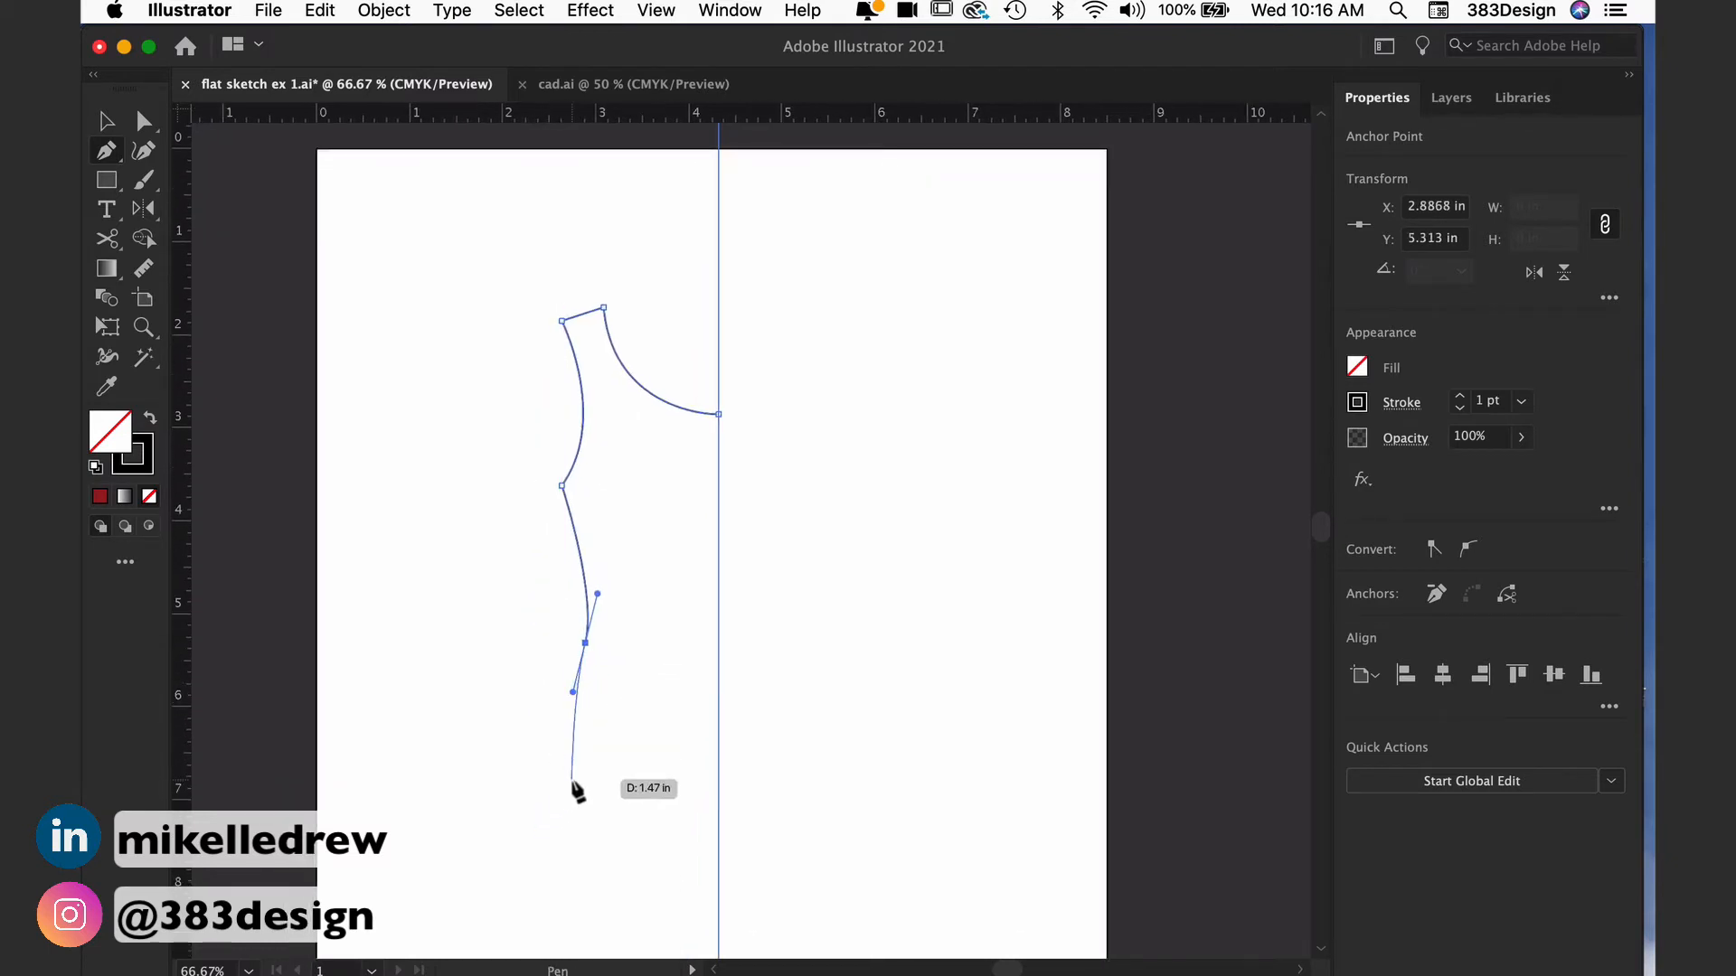
pyautogui.click(571, 778)
pyautogui.click(718, 779)
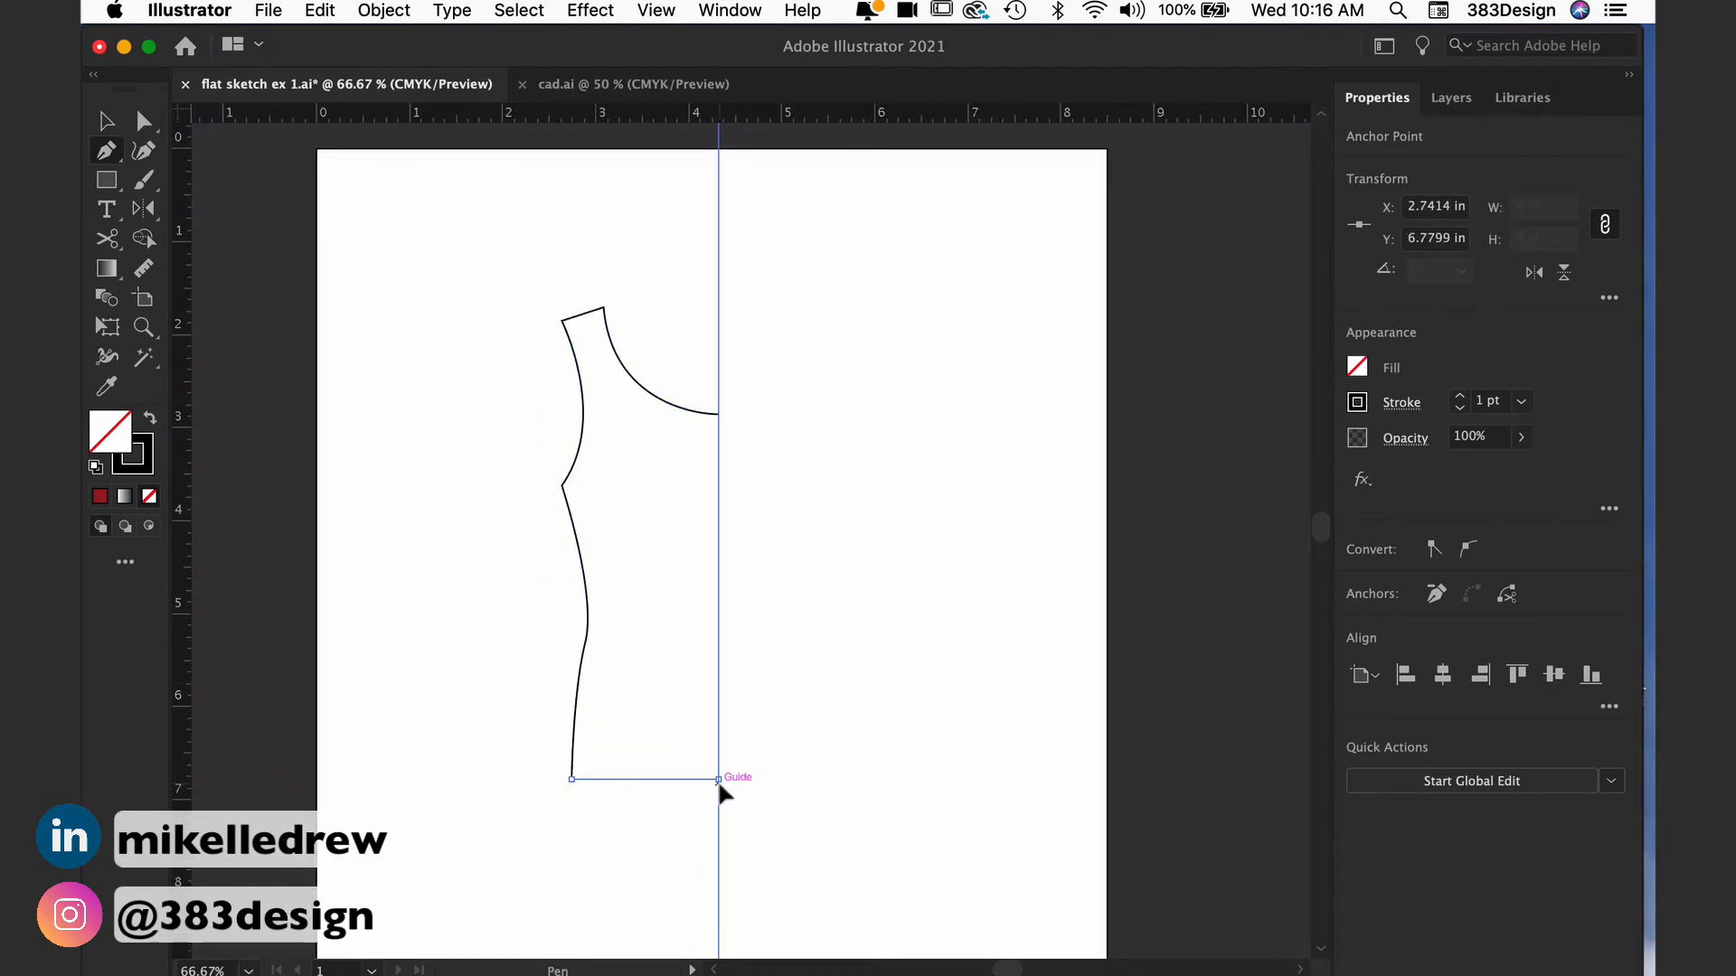
pyautogui.keyDown('super'); pyautogui.click(789, 693); pyautogui.keyUp('super')
# Step: Reshape the half-tank's strap and armhole by shifting the strap top, lowering its outer corner and adjusting the underarm curve handle
pyautogui.keyDown('super'); pyautogui.click(720, 487); pyautogui.keyUp('super')
pyautogui.click(700, 551)
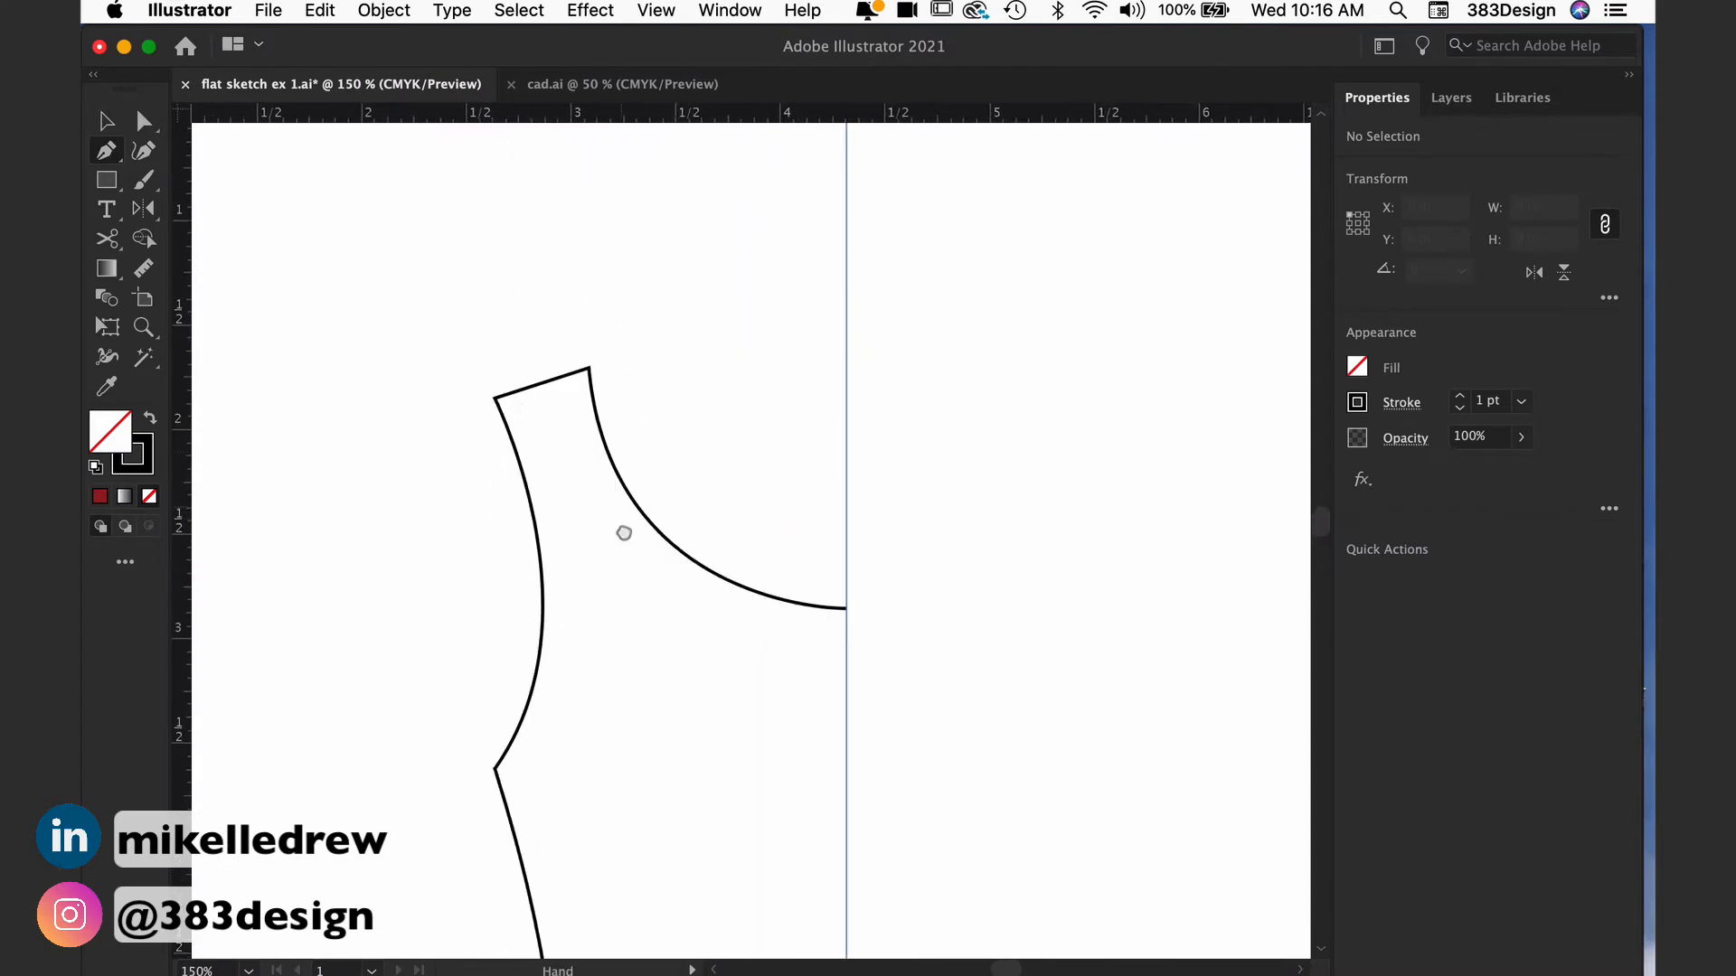
pyautogui.keyDown('super'); pyautogui.click(529, 415); pyautogui.keyUp('super')
pyautogui.keyDown('super'); pyautogui.click(549, 515); pyautogui.keyUp('super')
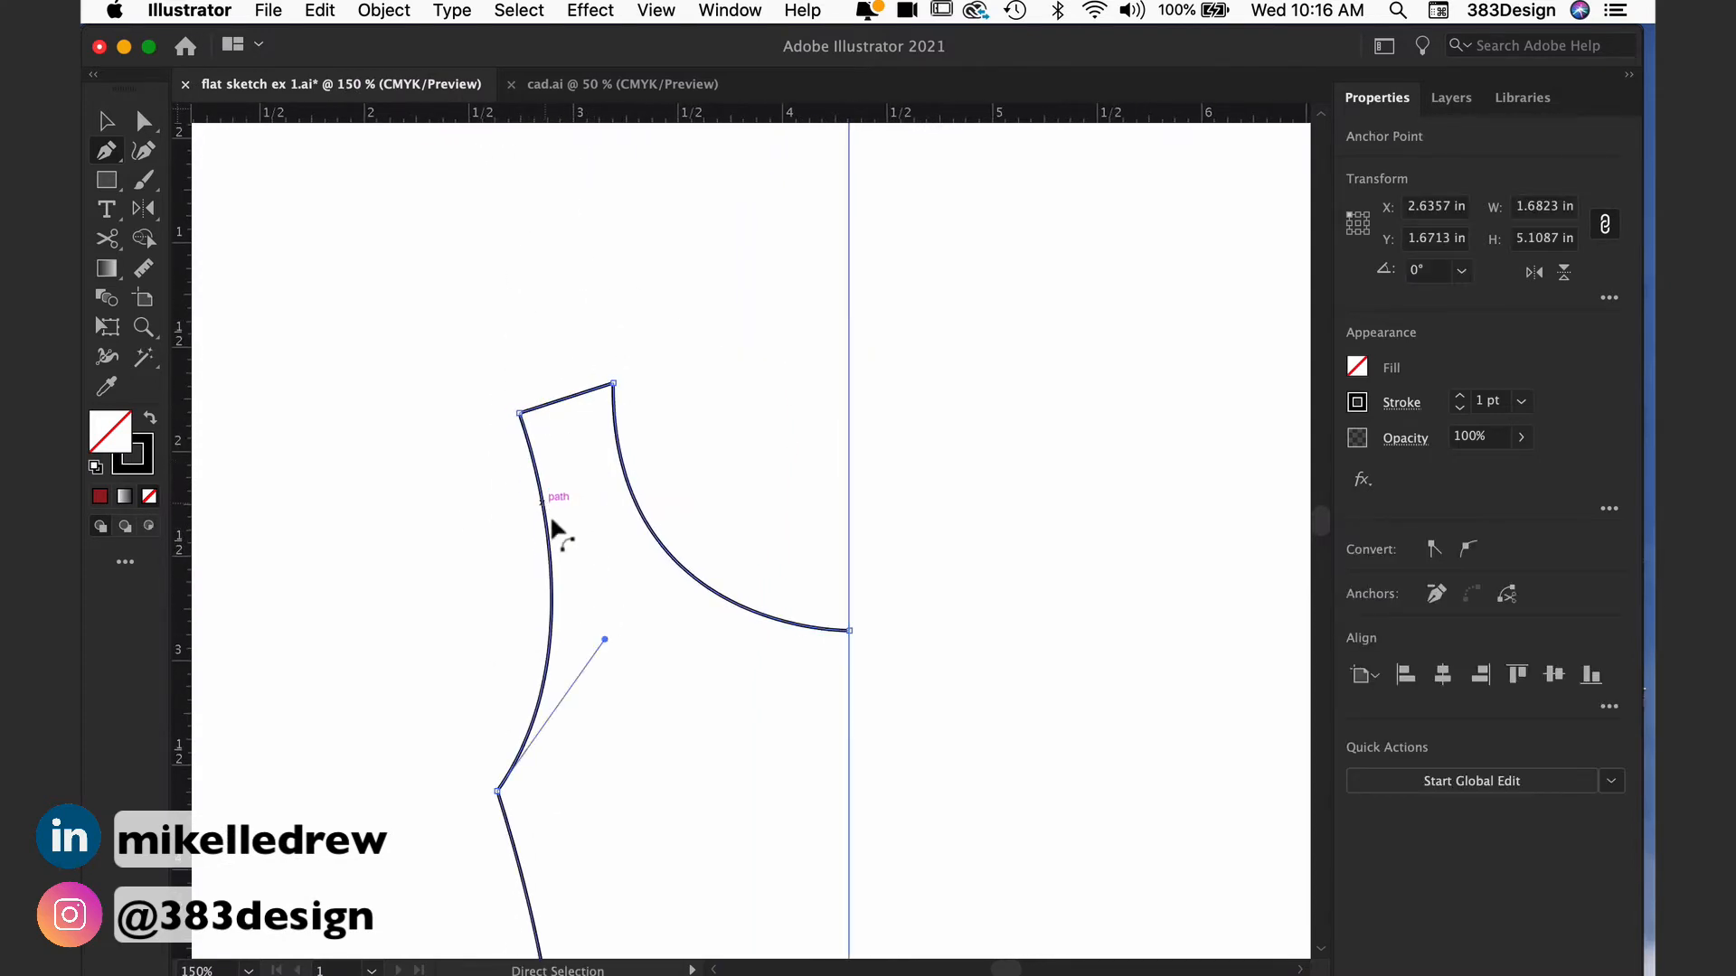
pyautogui.moveTo(605, 639); pyautogui.dragTo(615, 648)
pyautogui.moveTo(521, 413); pyautogui.dragTo(526, 430)
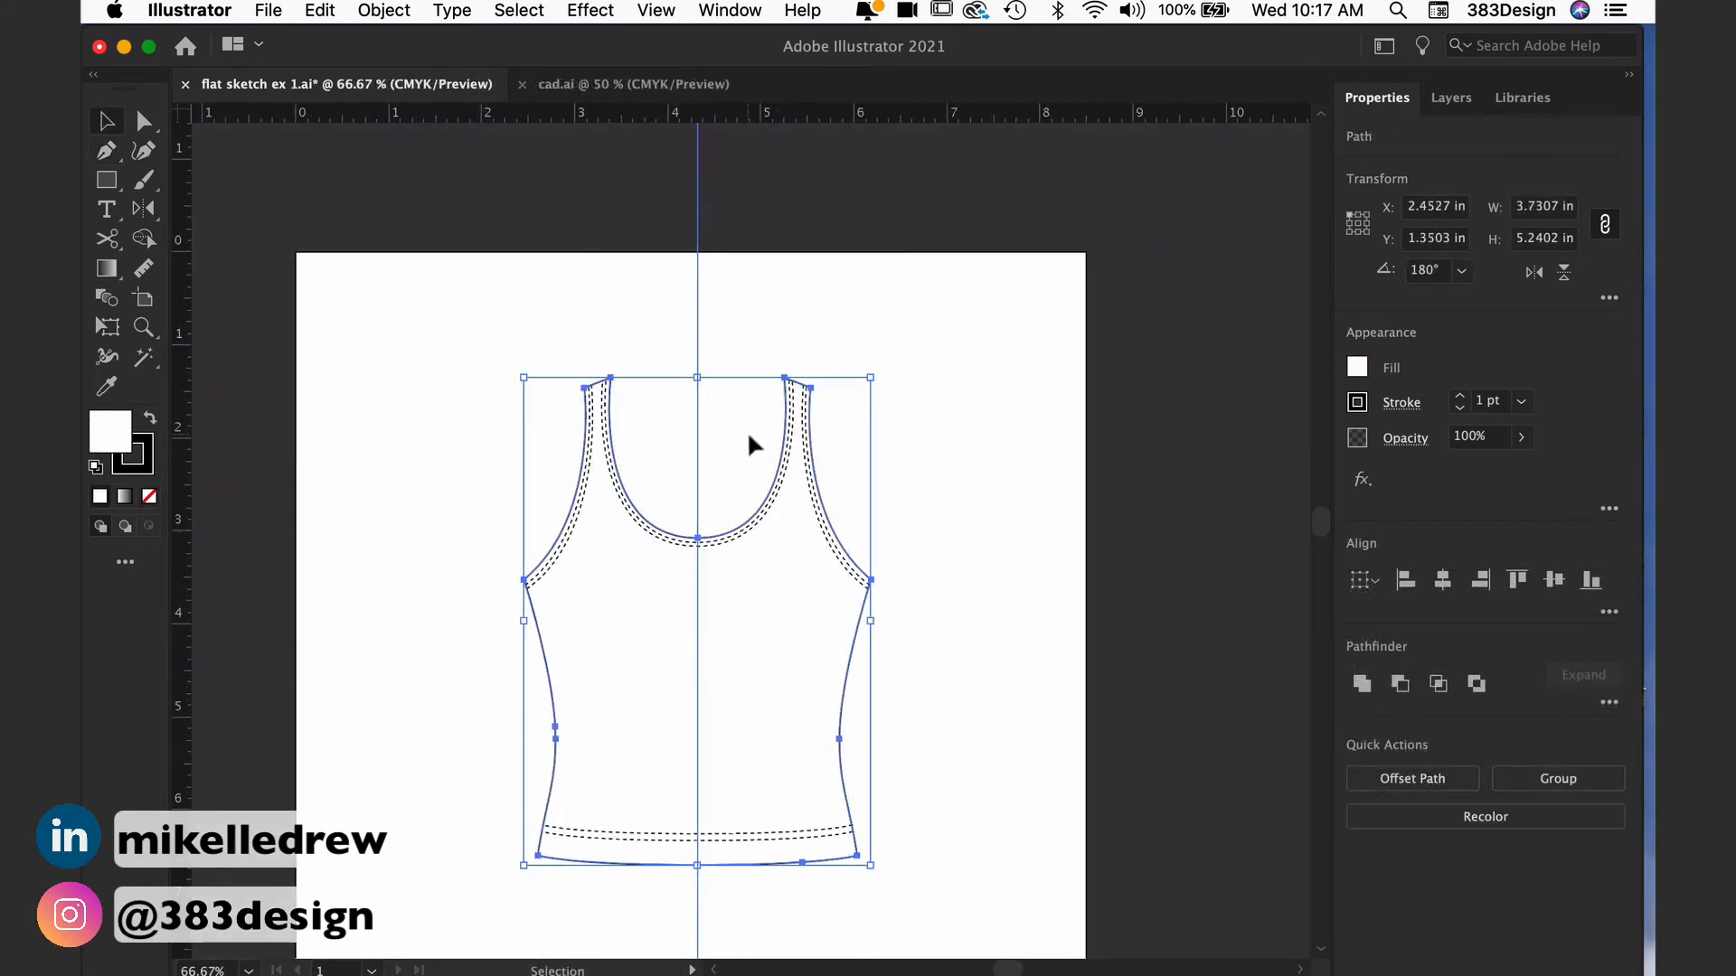
pyautogui.click(747, 431)
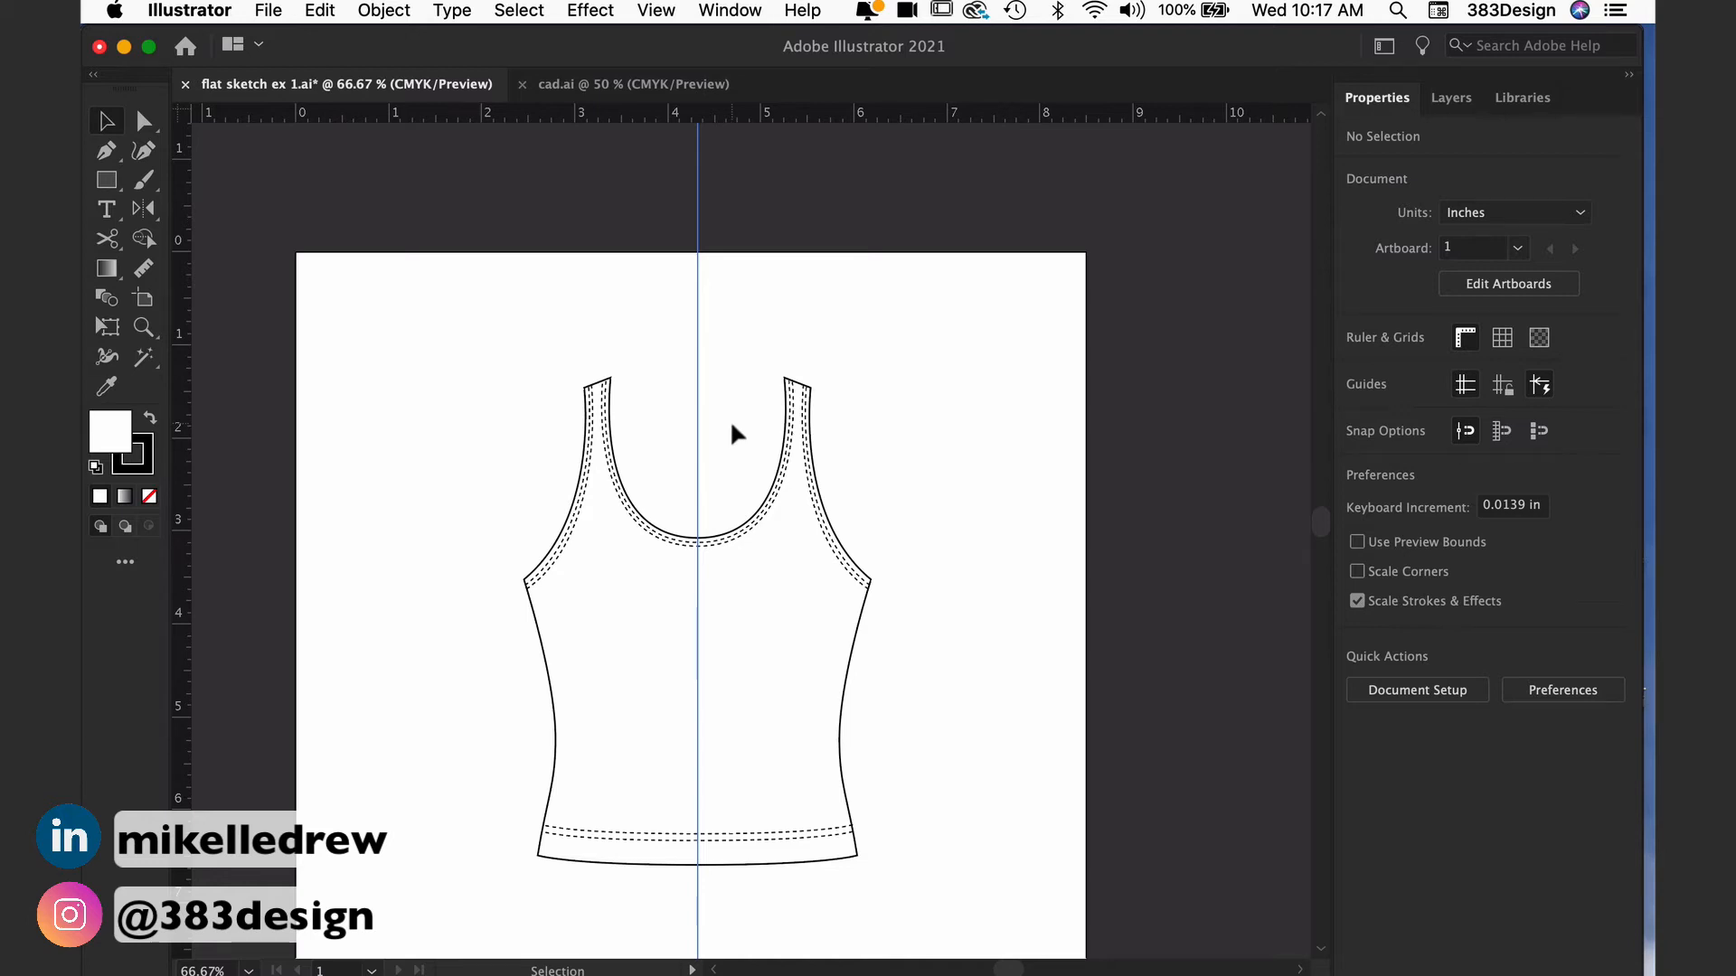
# Step: Join the left armhole path to the left side seam path at their overlapping end points at the underarm
pyautogui.click(545, 565)
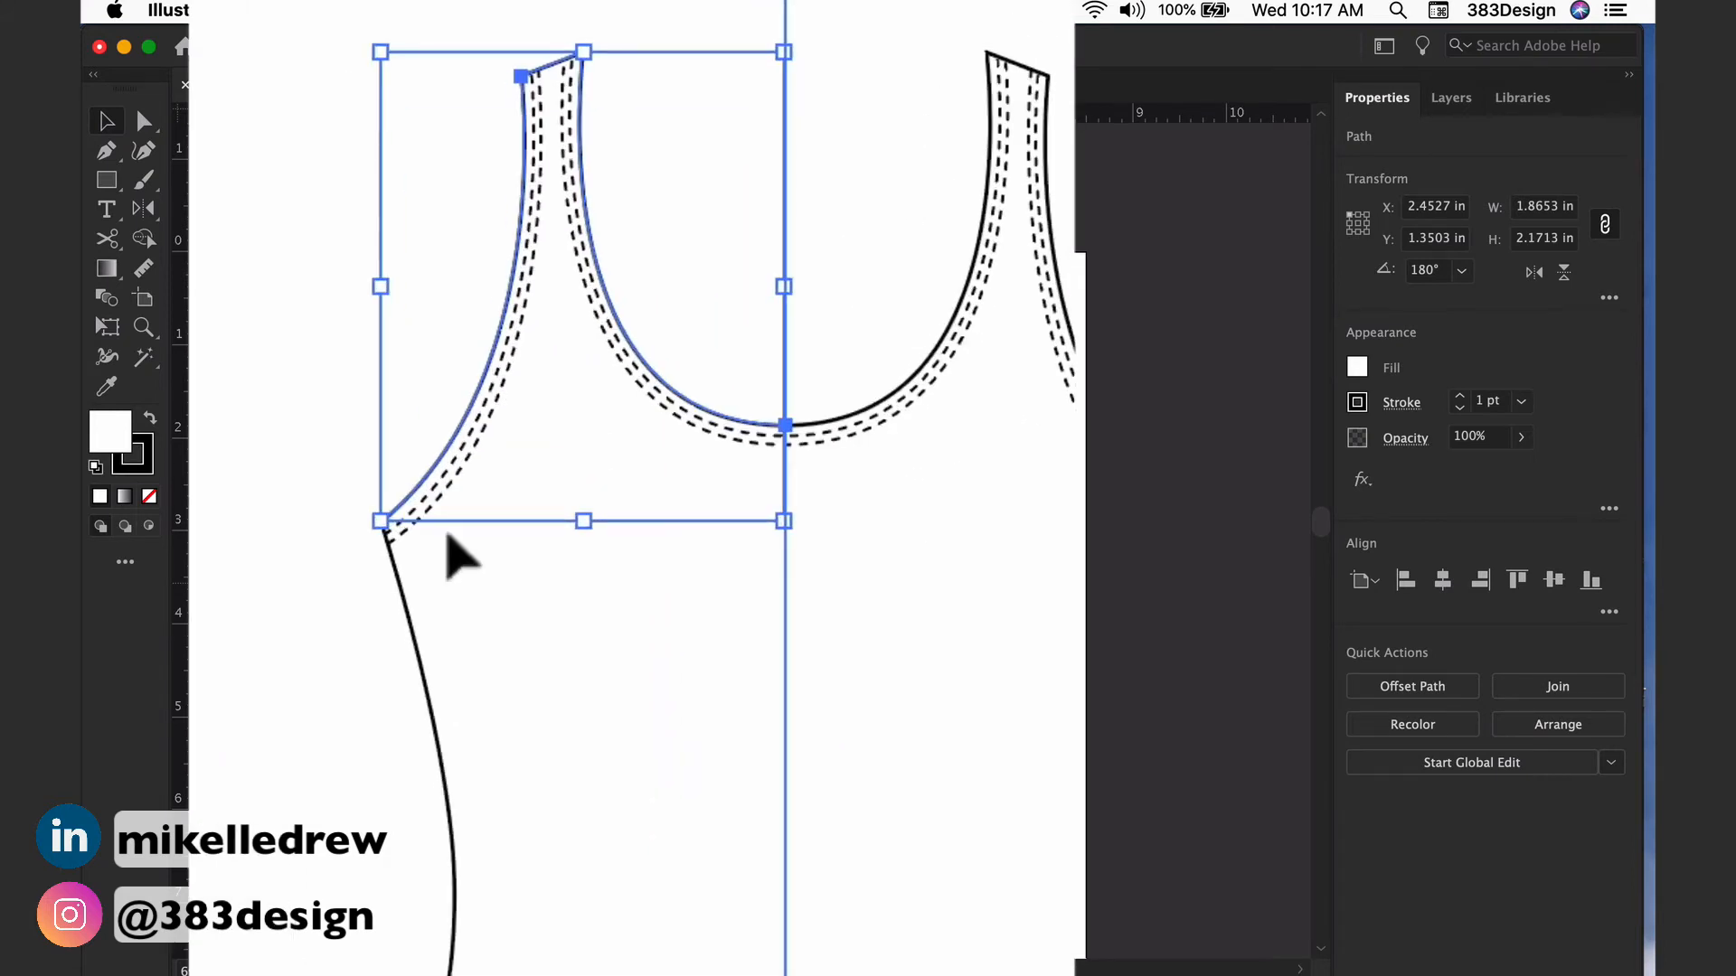
pyautogui.moveTo(550, 581); pyautogui.dragTo(347, 803)
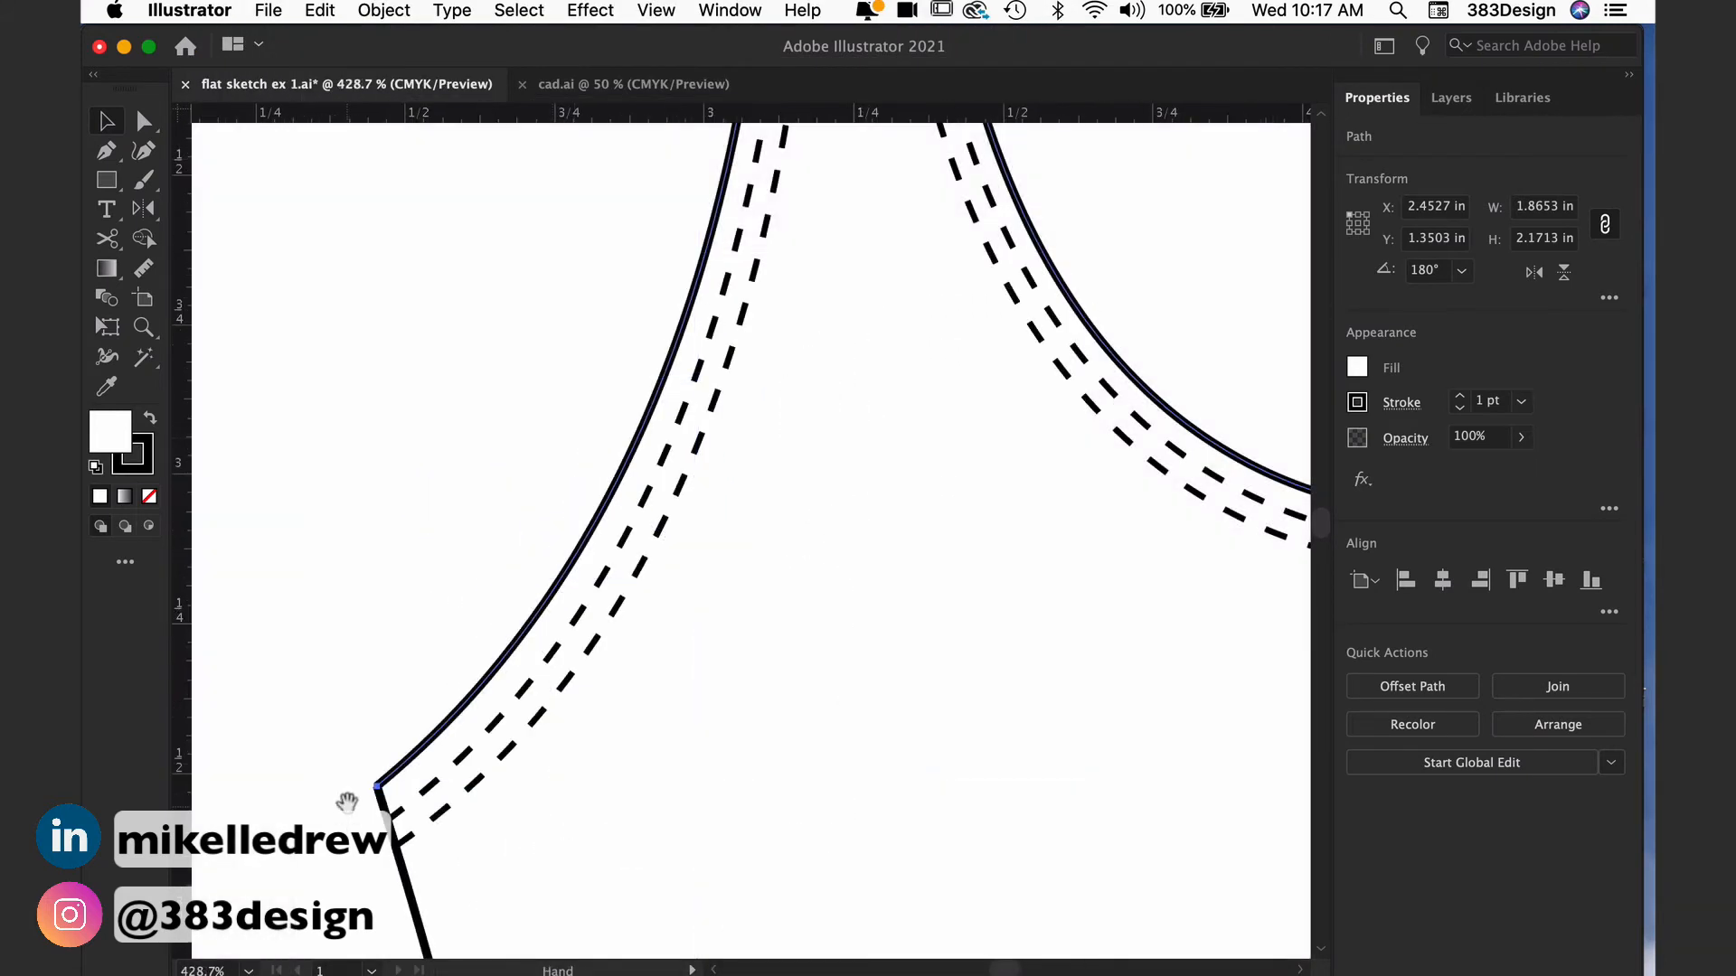
pyautogui.click(354, 795)
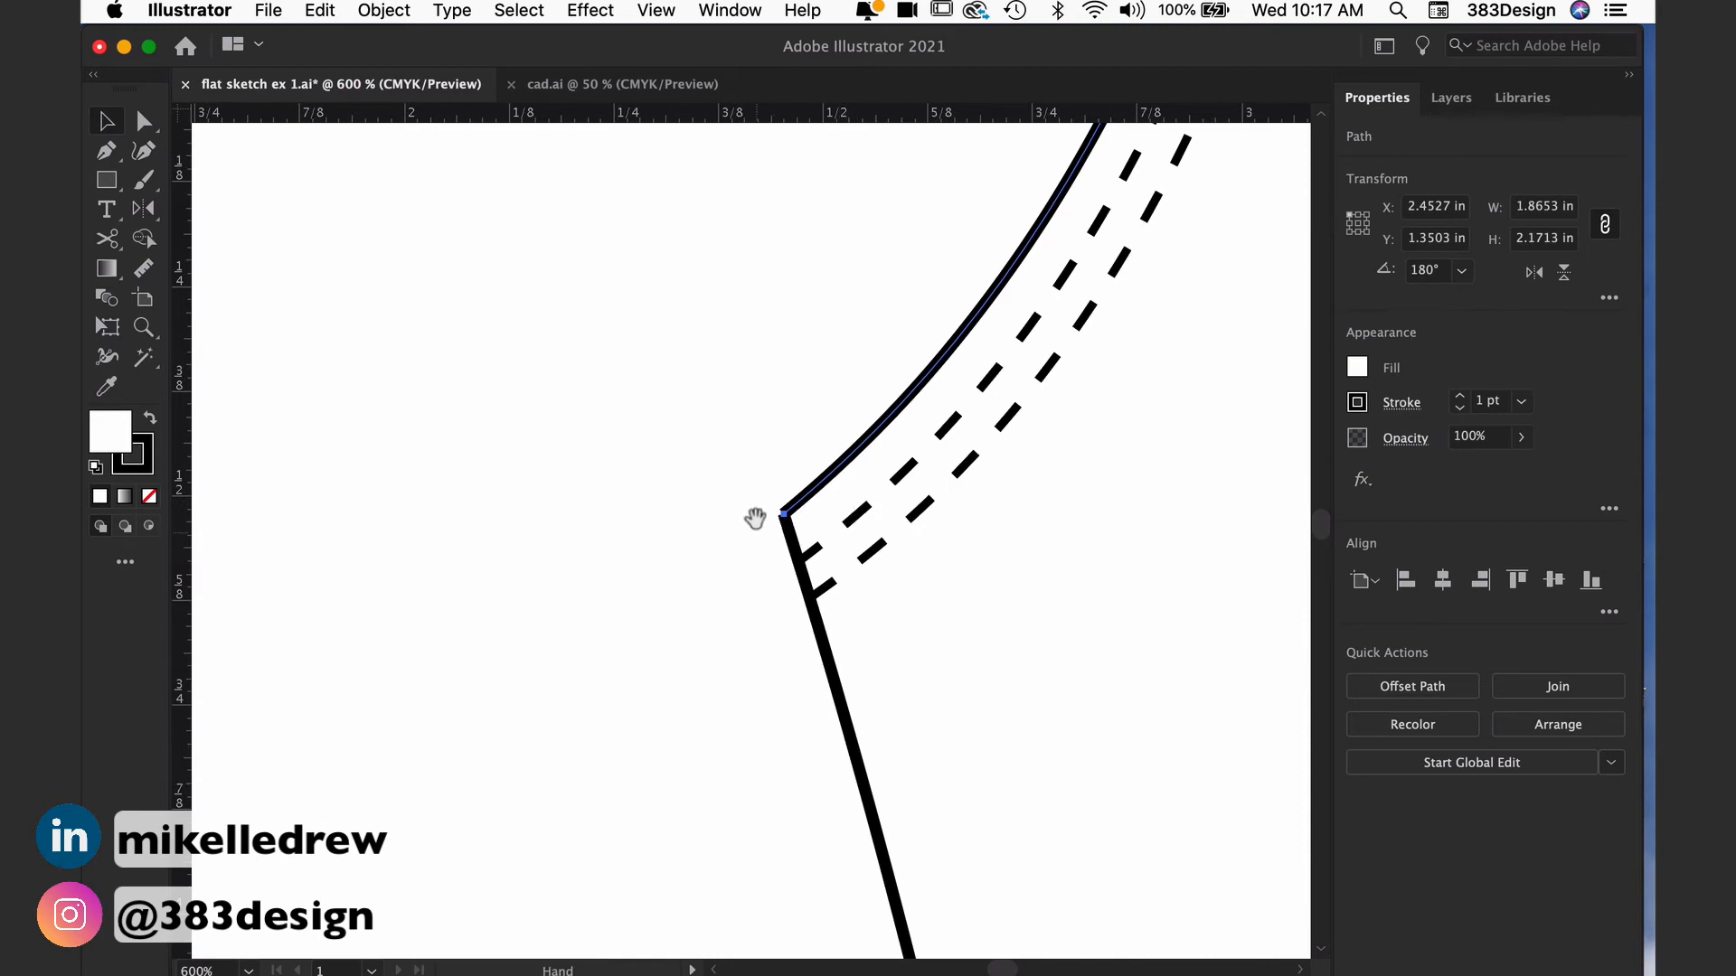
pyautogui.moveTo(757, 468); pyautogui.dragTo(830, 584)
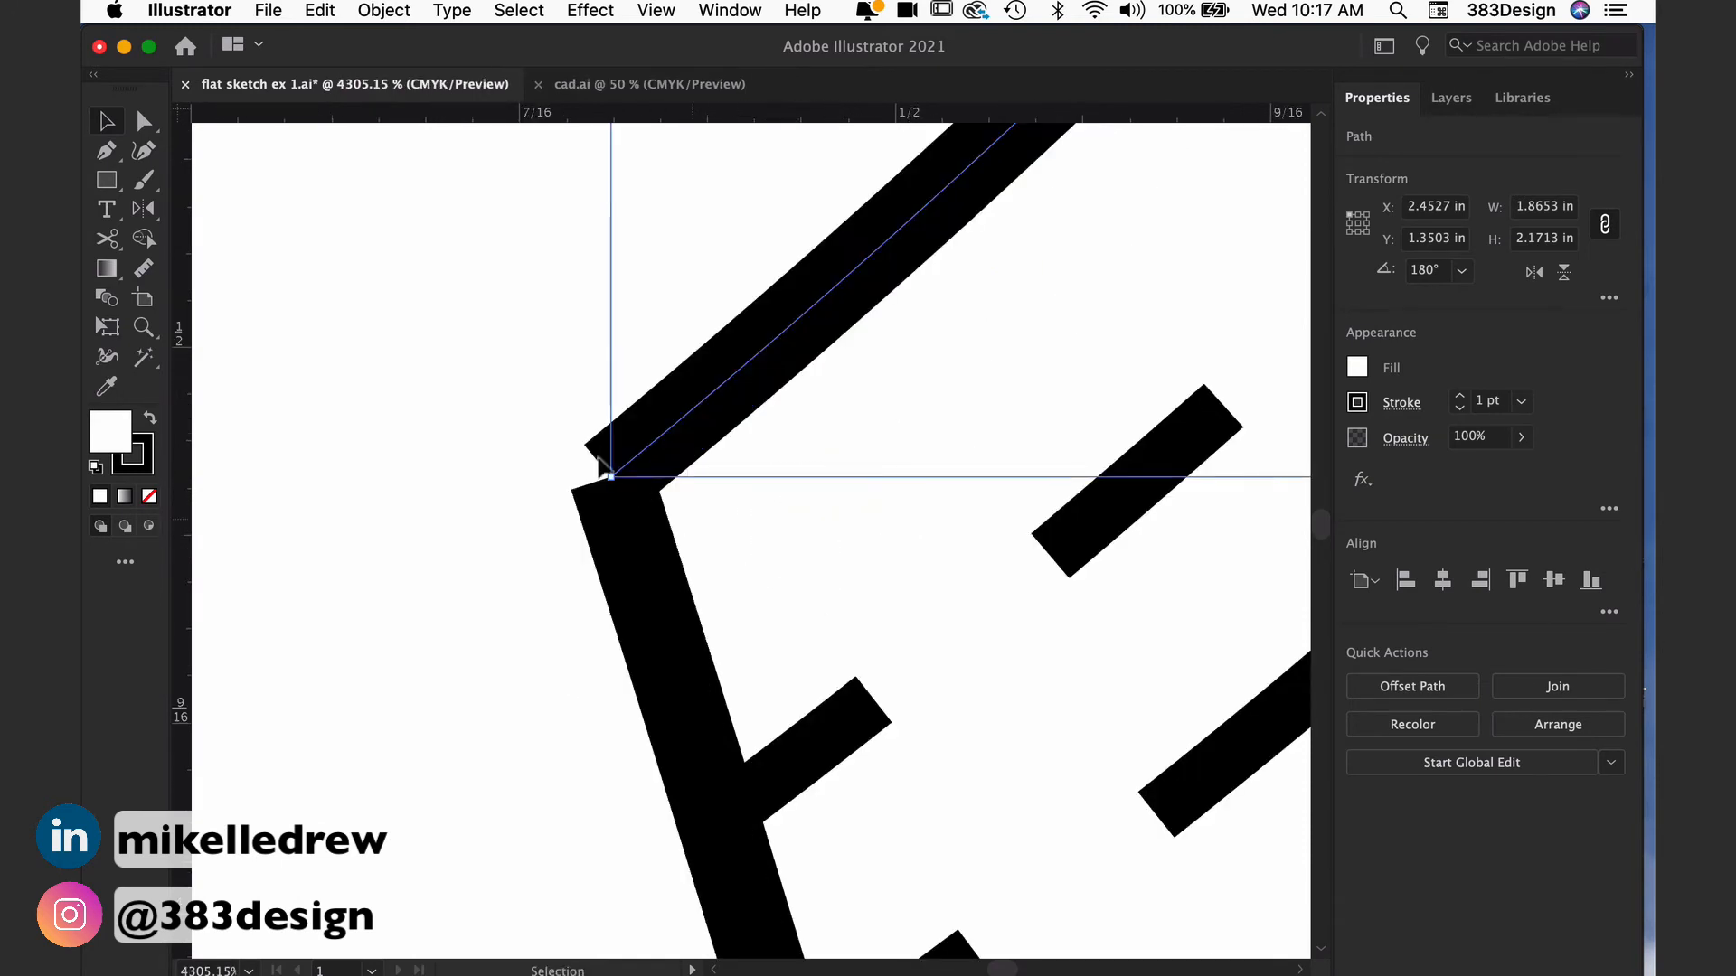
pyautogui.click(144, 124)
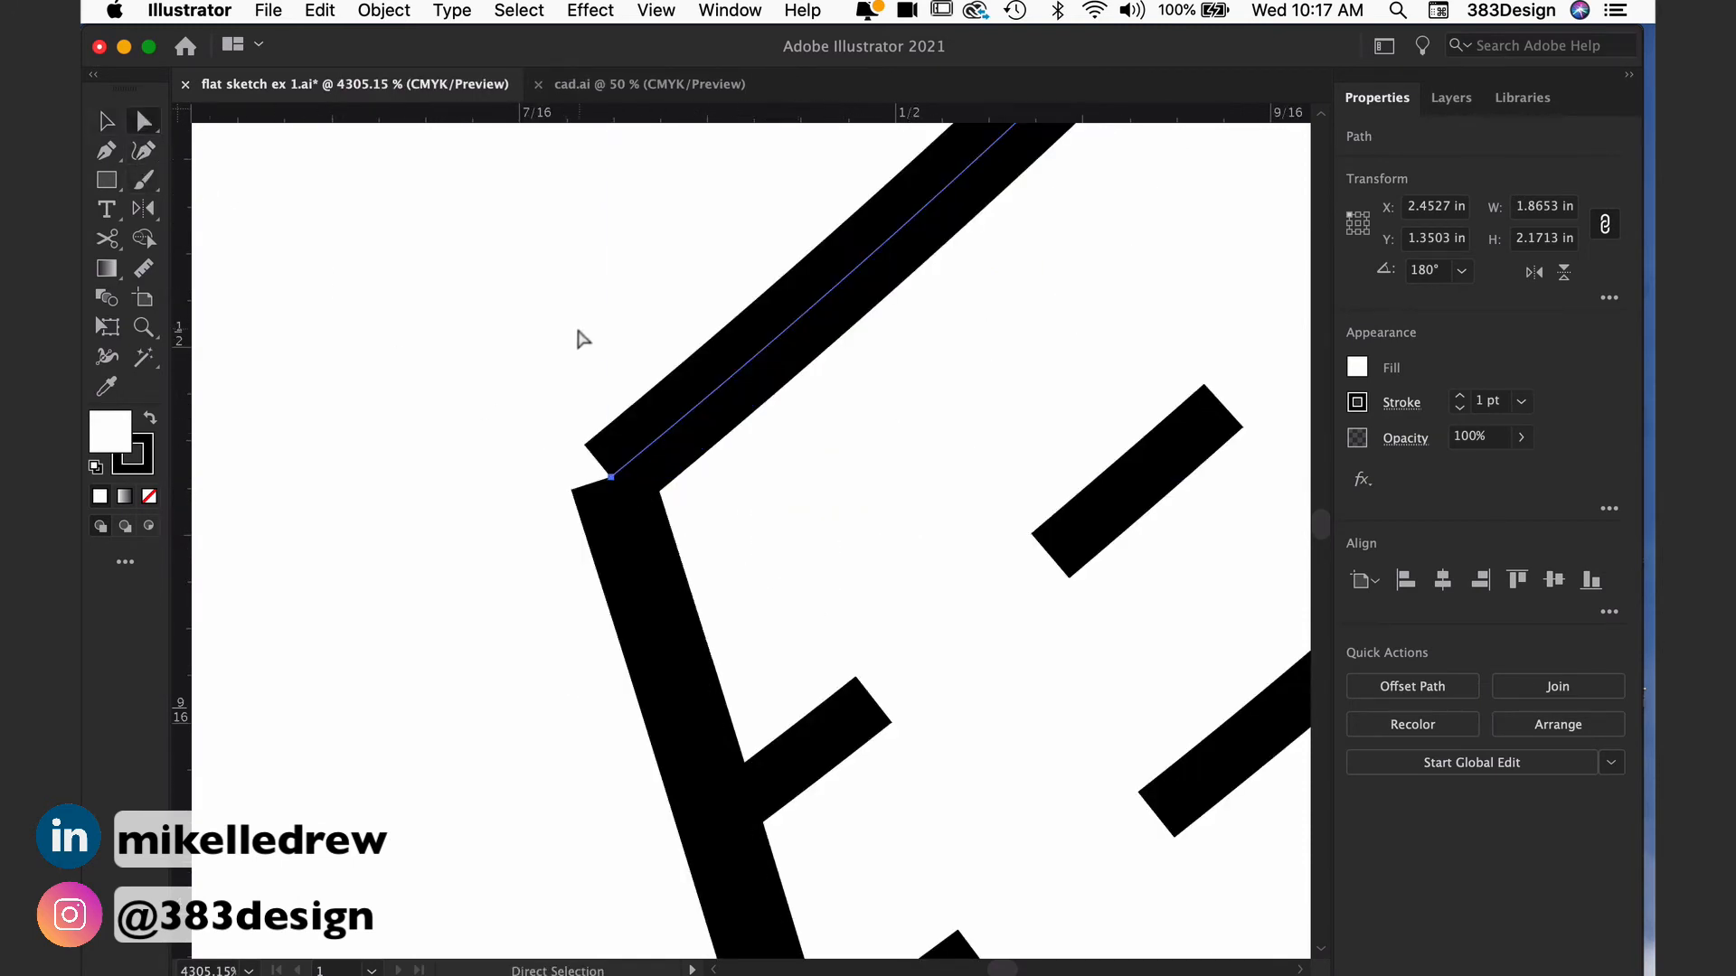
pyautogui.moveTo(558, 325); pyautogui.dragTo(704, 603)
pyautogui.moveTo(705, 603); pyautogui.dragTo(704, 603)
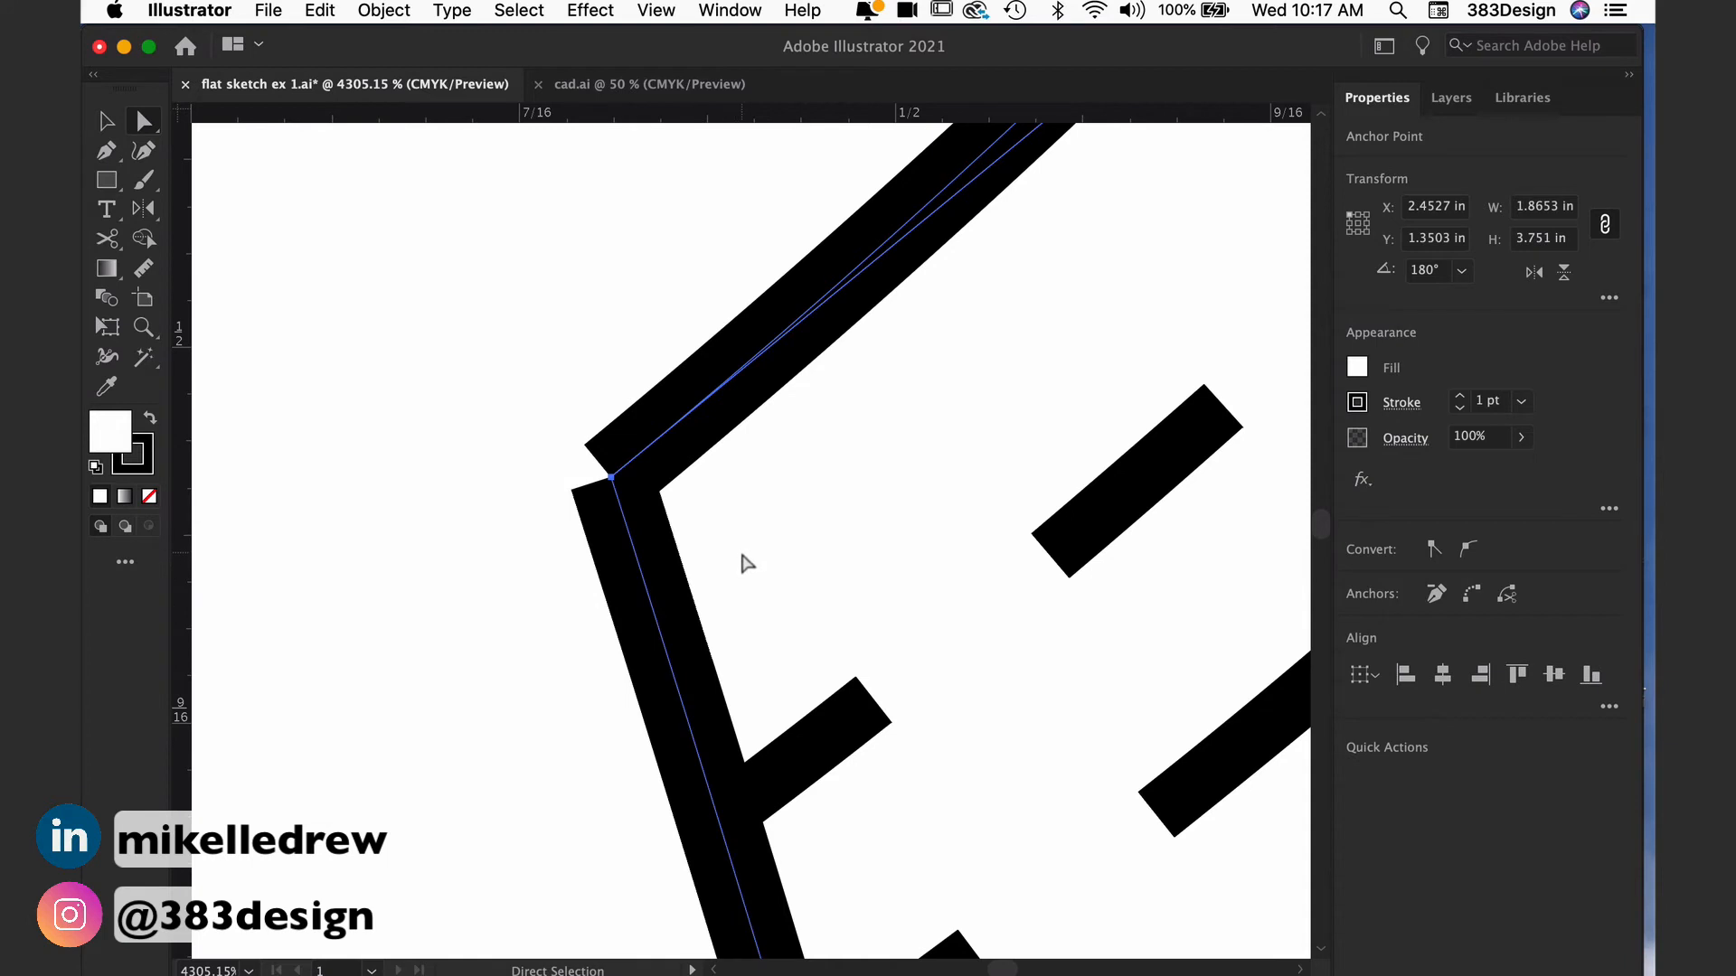
pyautogui.rightClick(742, 556)
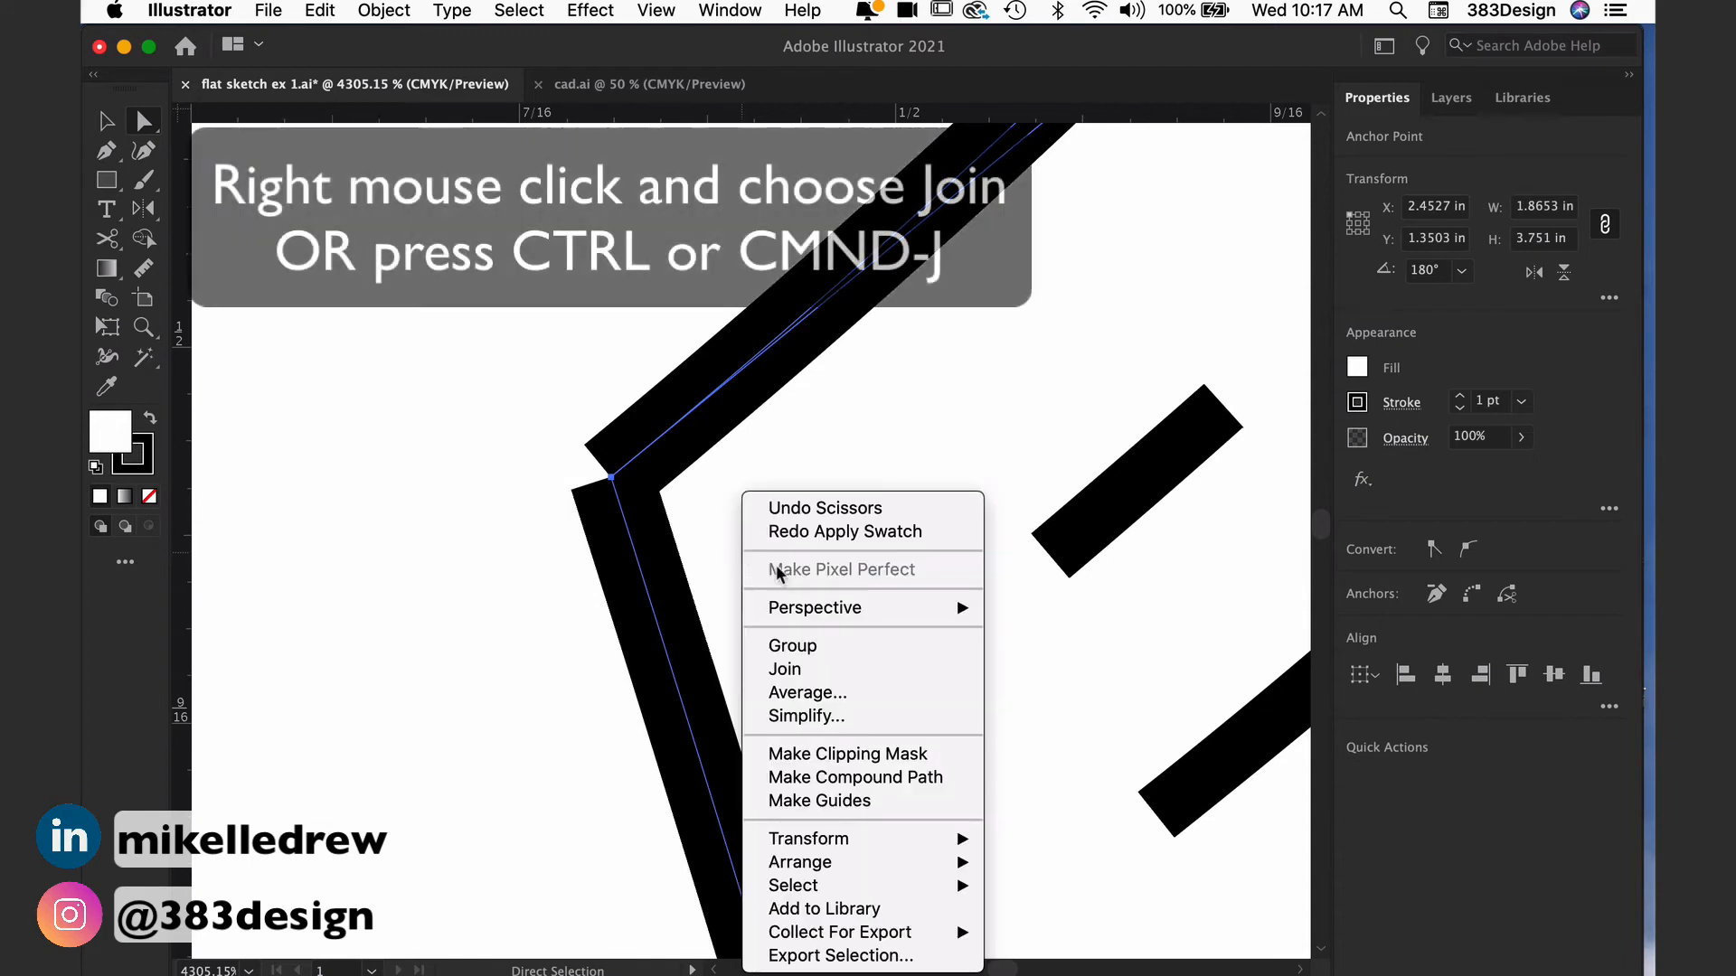
pyautogui.click(816, 669)
pyautogui.keyDown('alt'); pyautogui.keyDown('super'); pyautogui.click(976, 718); pyautogui.keyUp('super'); pyautogui.keyUp('alt')
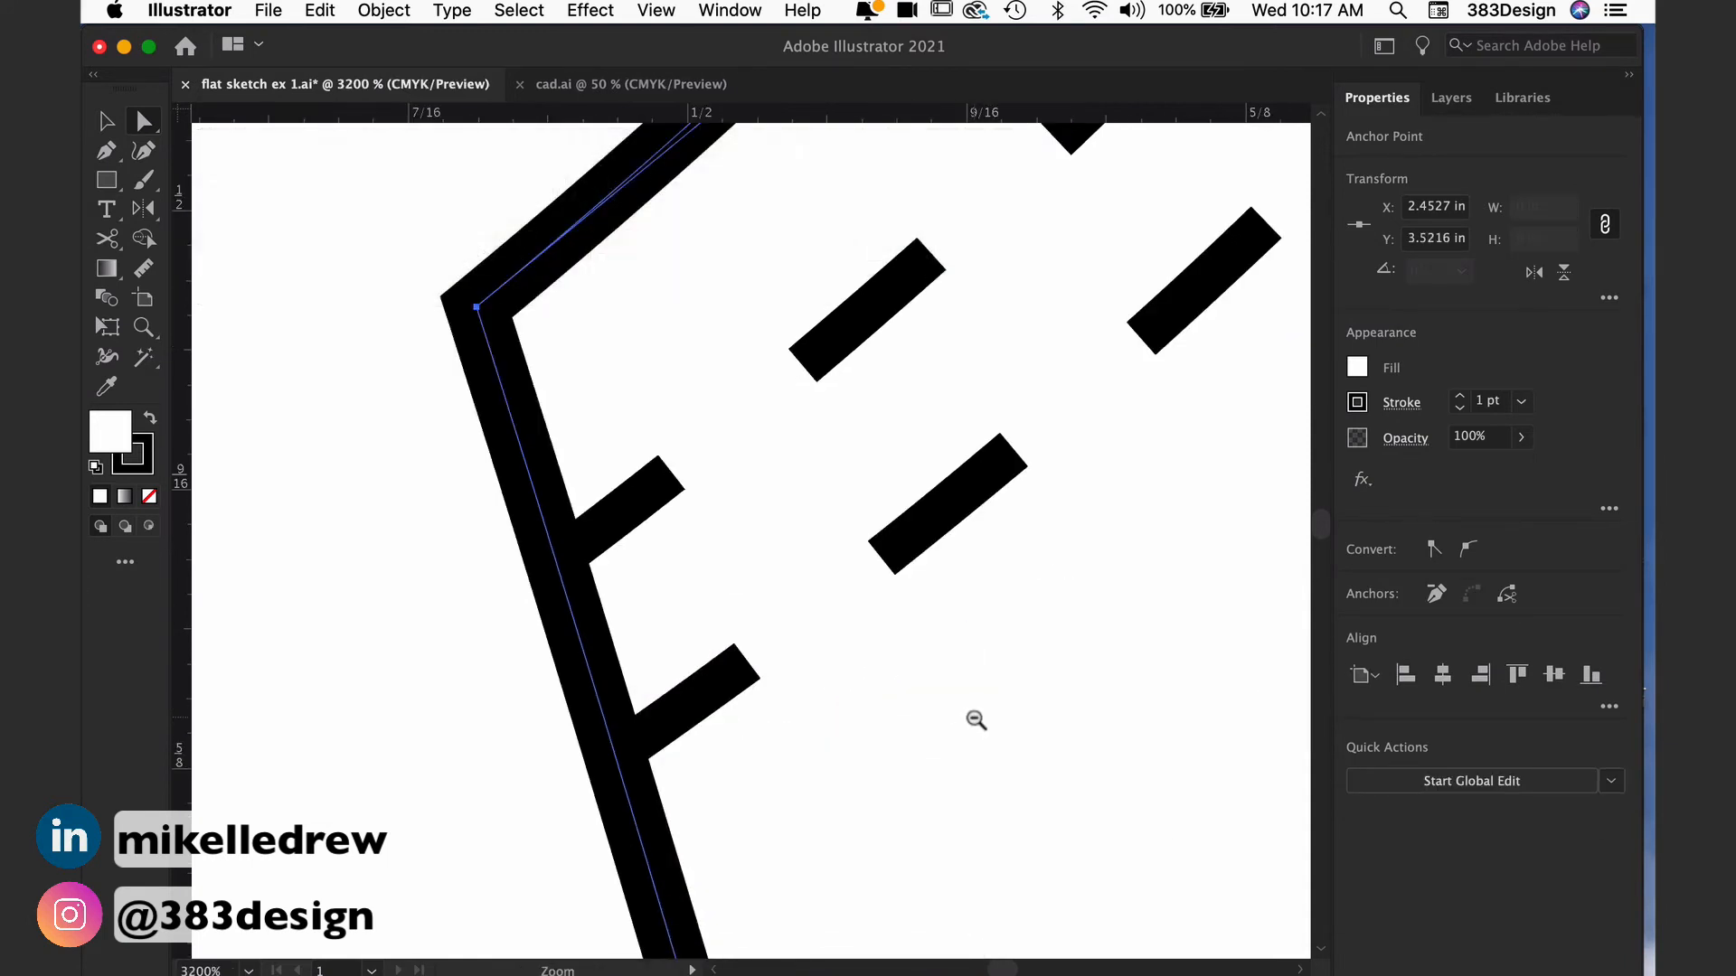
pyautogui.keyDown('alt'); pyautogui.keyDown('super'); pyautogui.click(976, 721); pyautogui.keyUp('super'); pyautogui.keyUp('alt')
pyautogui.keyDown('alt'); pyautogui.keyDown('super'); pyautogui.click(976, 720); pyautogui.keyUp('super'); pyautogui.keyUp('alt')
pyautogui.keyDown('alt'); pyautogui.keyDown('super'); pyautogui.click(977, 720); pyautogui.keyUp('super'); pyautogui.keyUp('alt')
# Step: Join the open end points along the hem on the tank's right half into one continuous path
pyautogui.keyDown('alt'); pyautogui.keyDown('super'); pyautogui.click(886, 740); pyautogui.keyUp('super'); pyautogui.keyUp('alt')
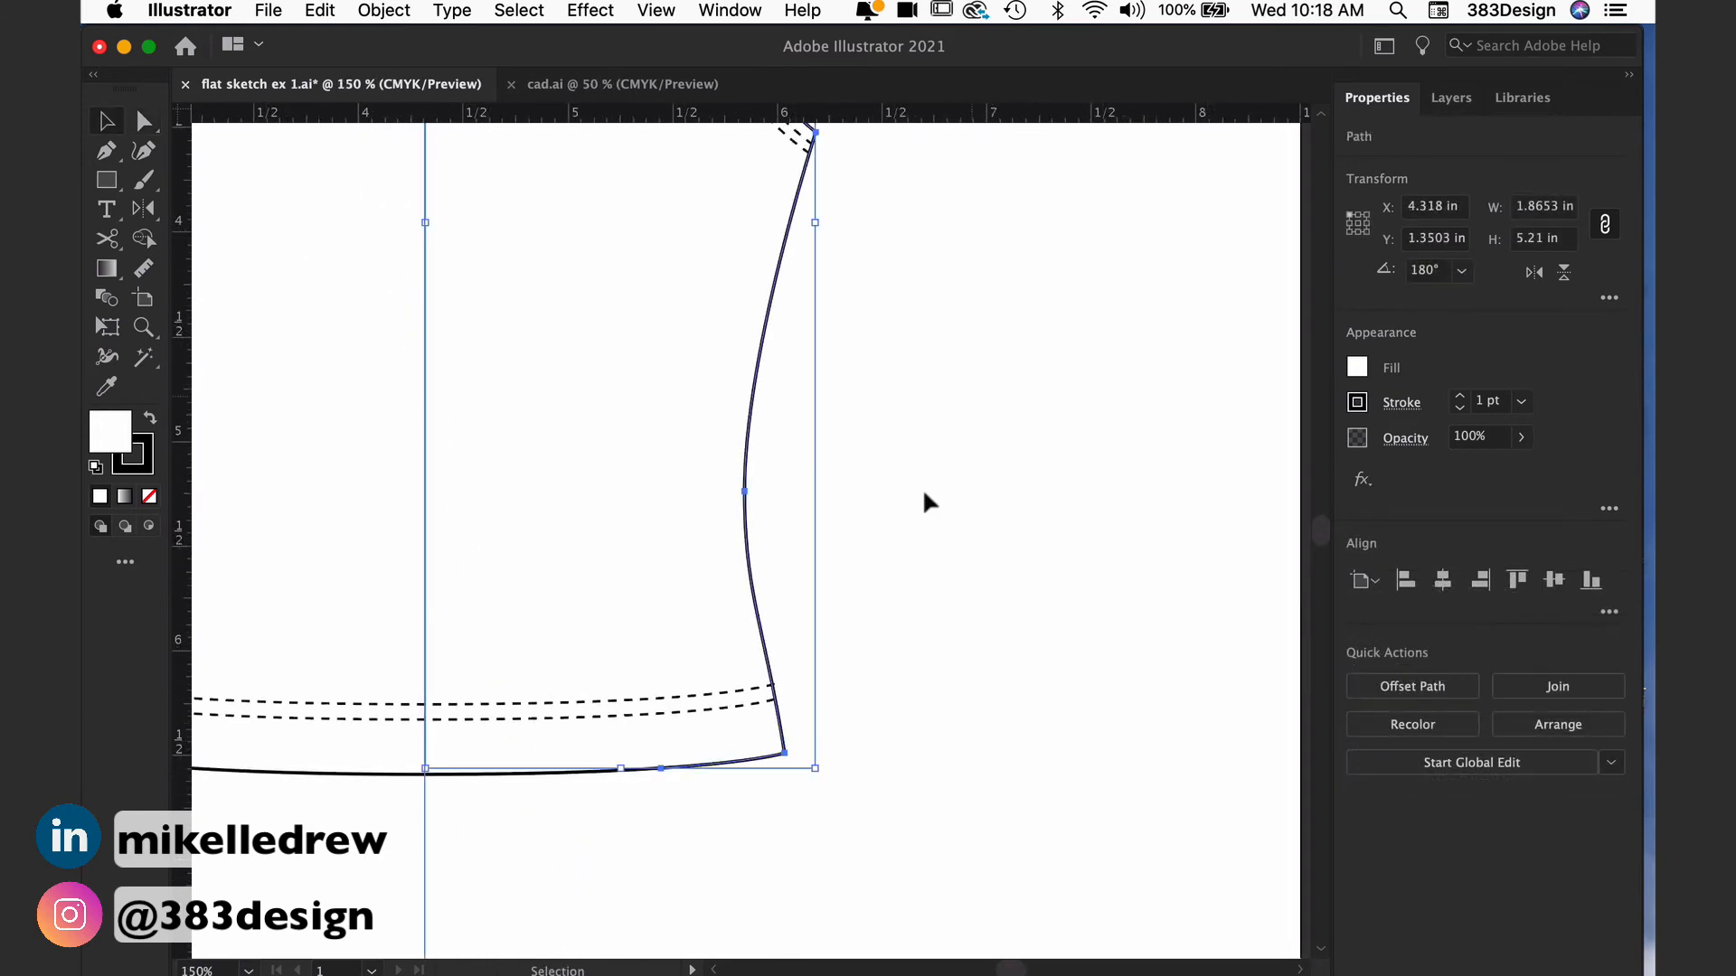
pyautogui.moveTo(620, 742); pyautogui.dragTo(726, 821)
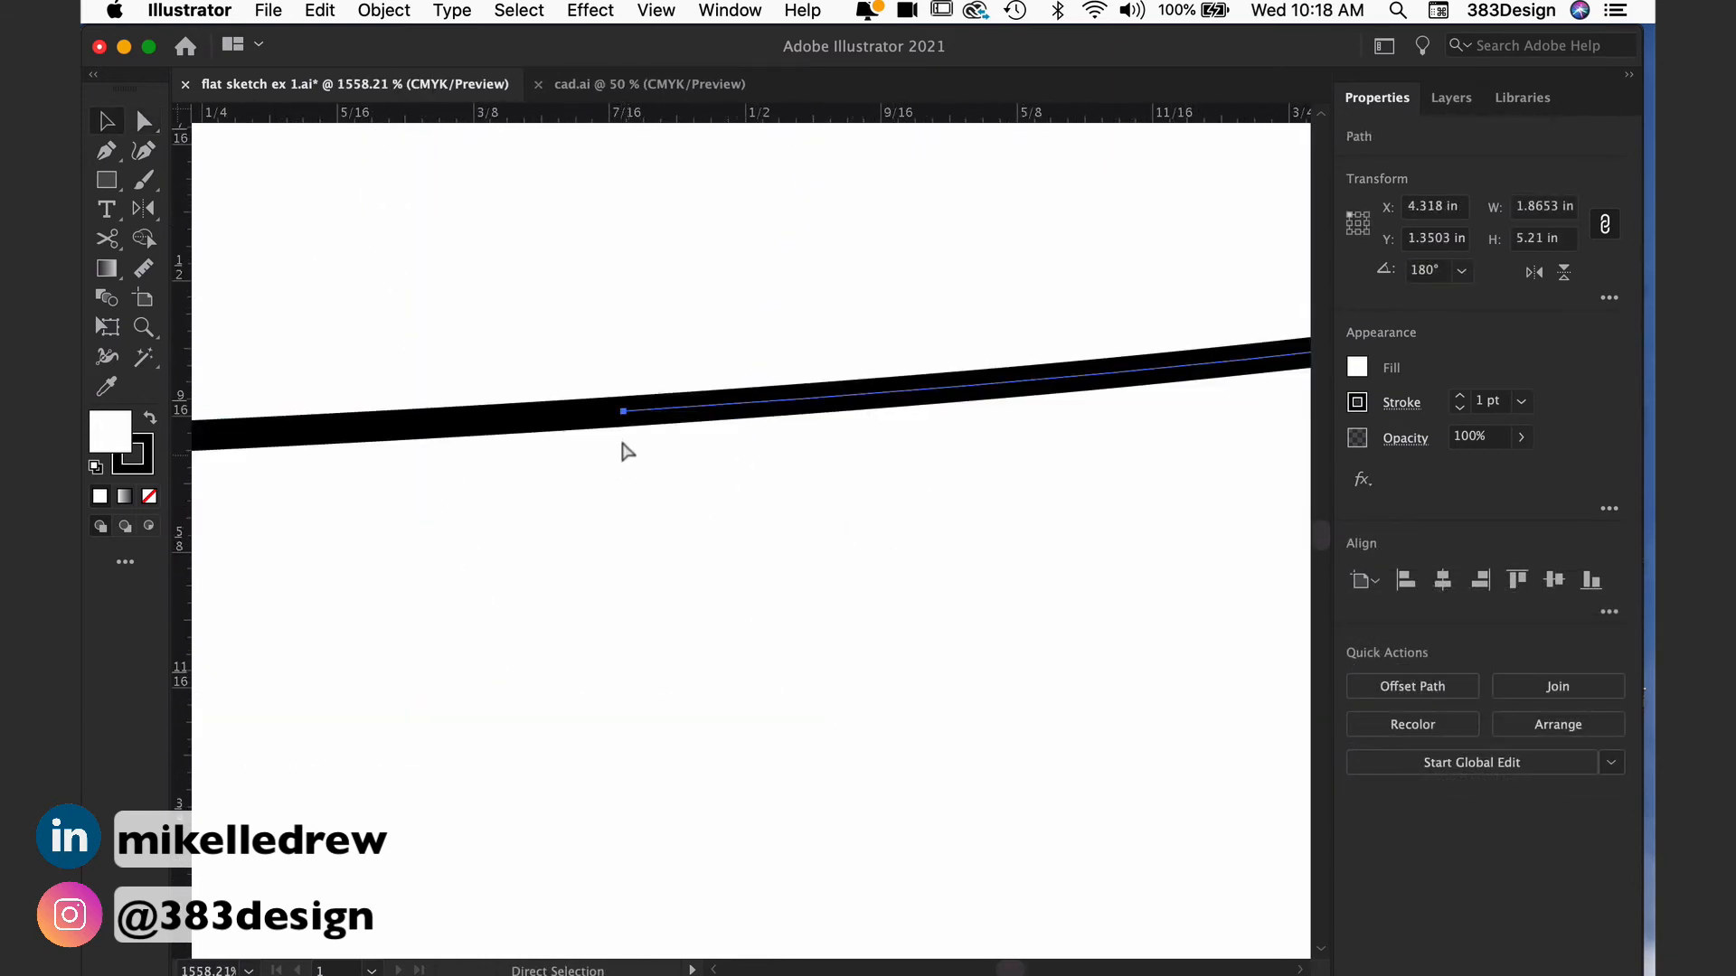
pyautogui.press('a')
pyautogui.press('super+j')
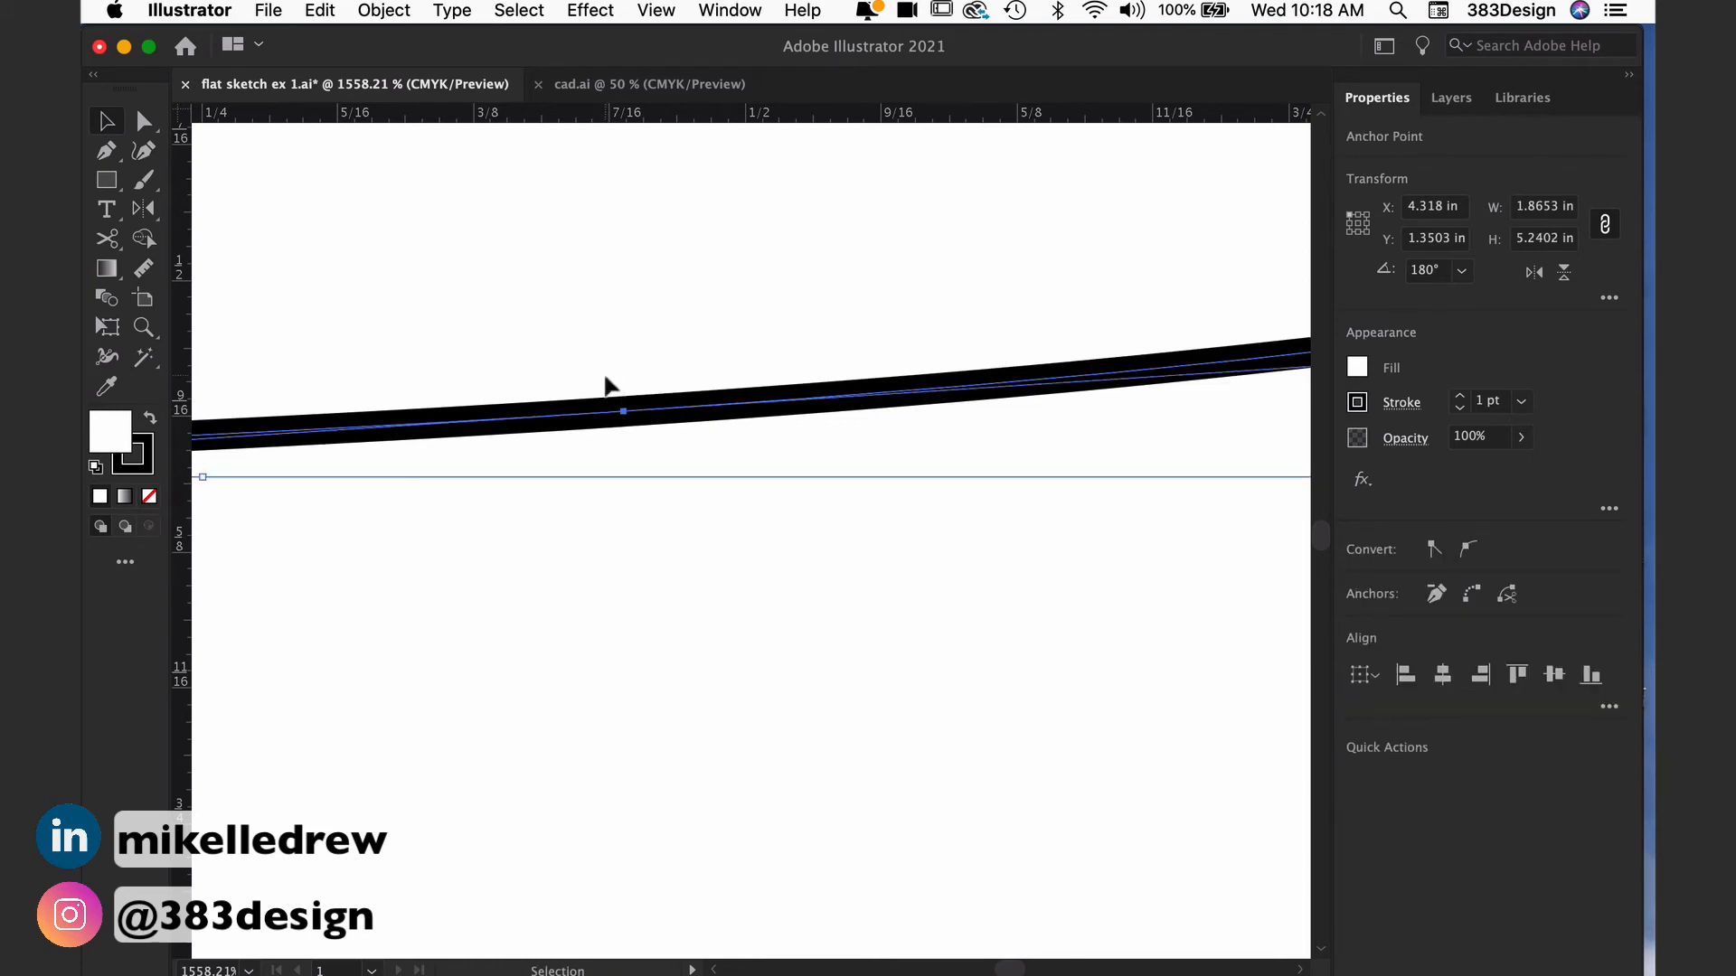
pyautogui.press('super+j')
pyautogui.press('z')
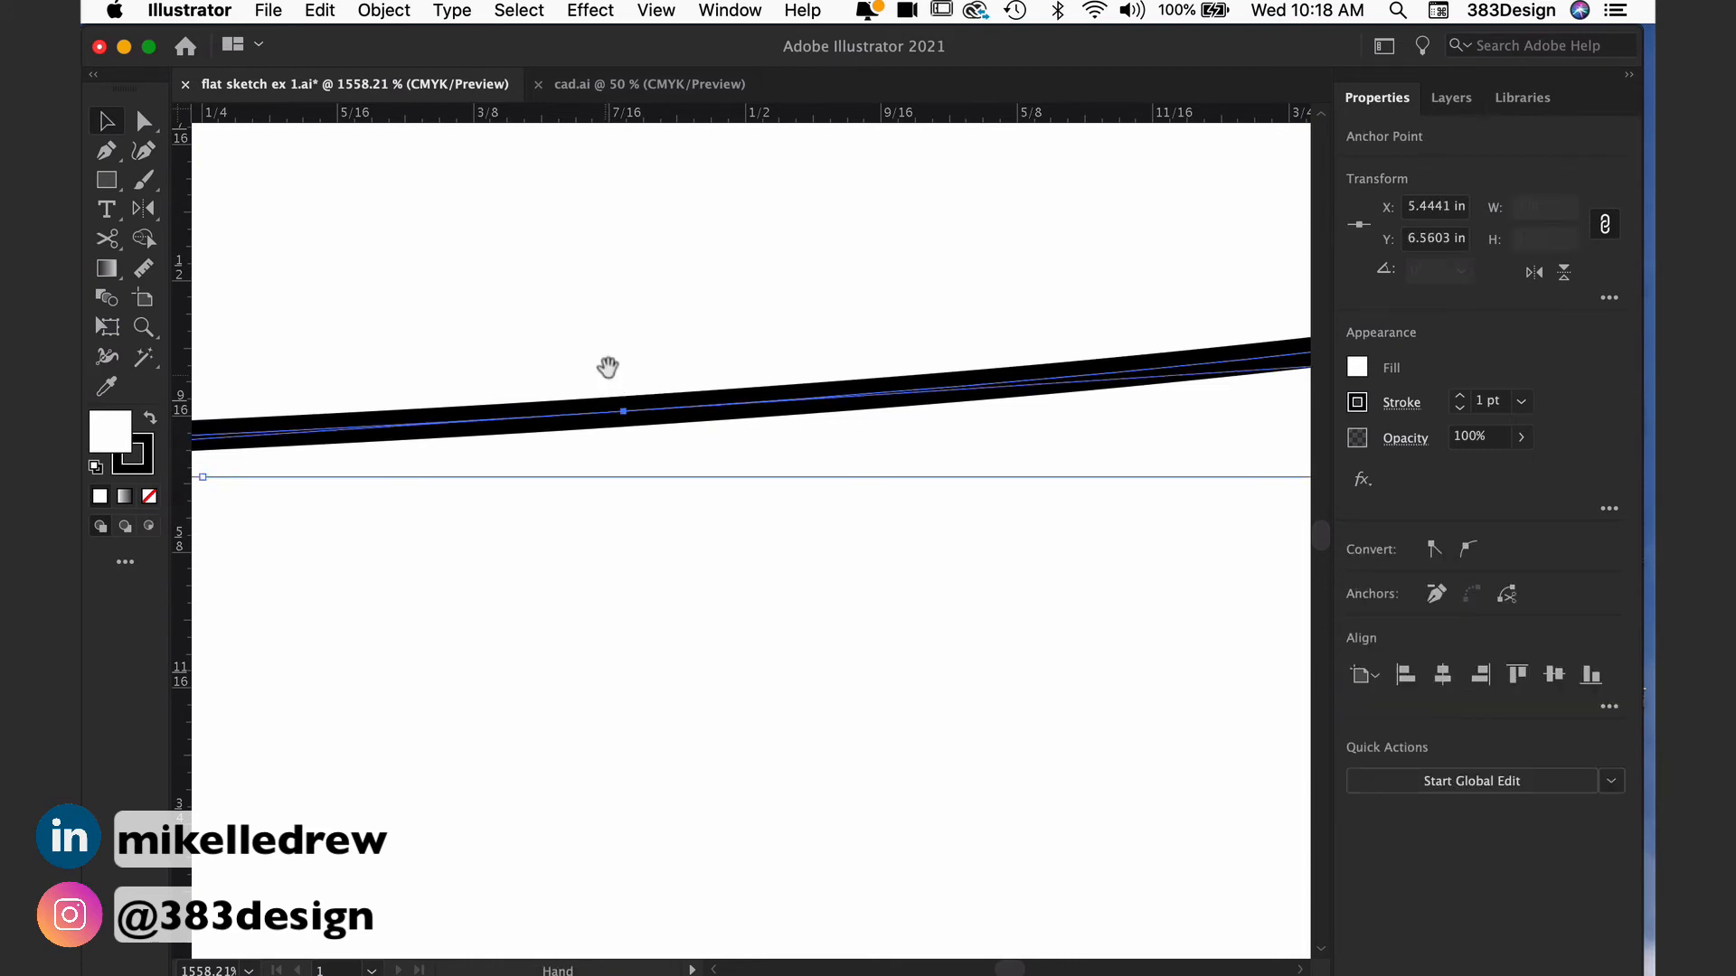
pyautogui.keyDown('alt'); pyautogui.click(612, 368); pyautogui.keyUp('alt')
pyautogui.press('super+1')
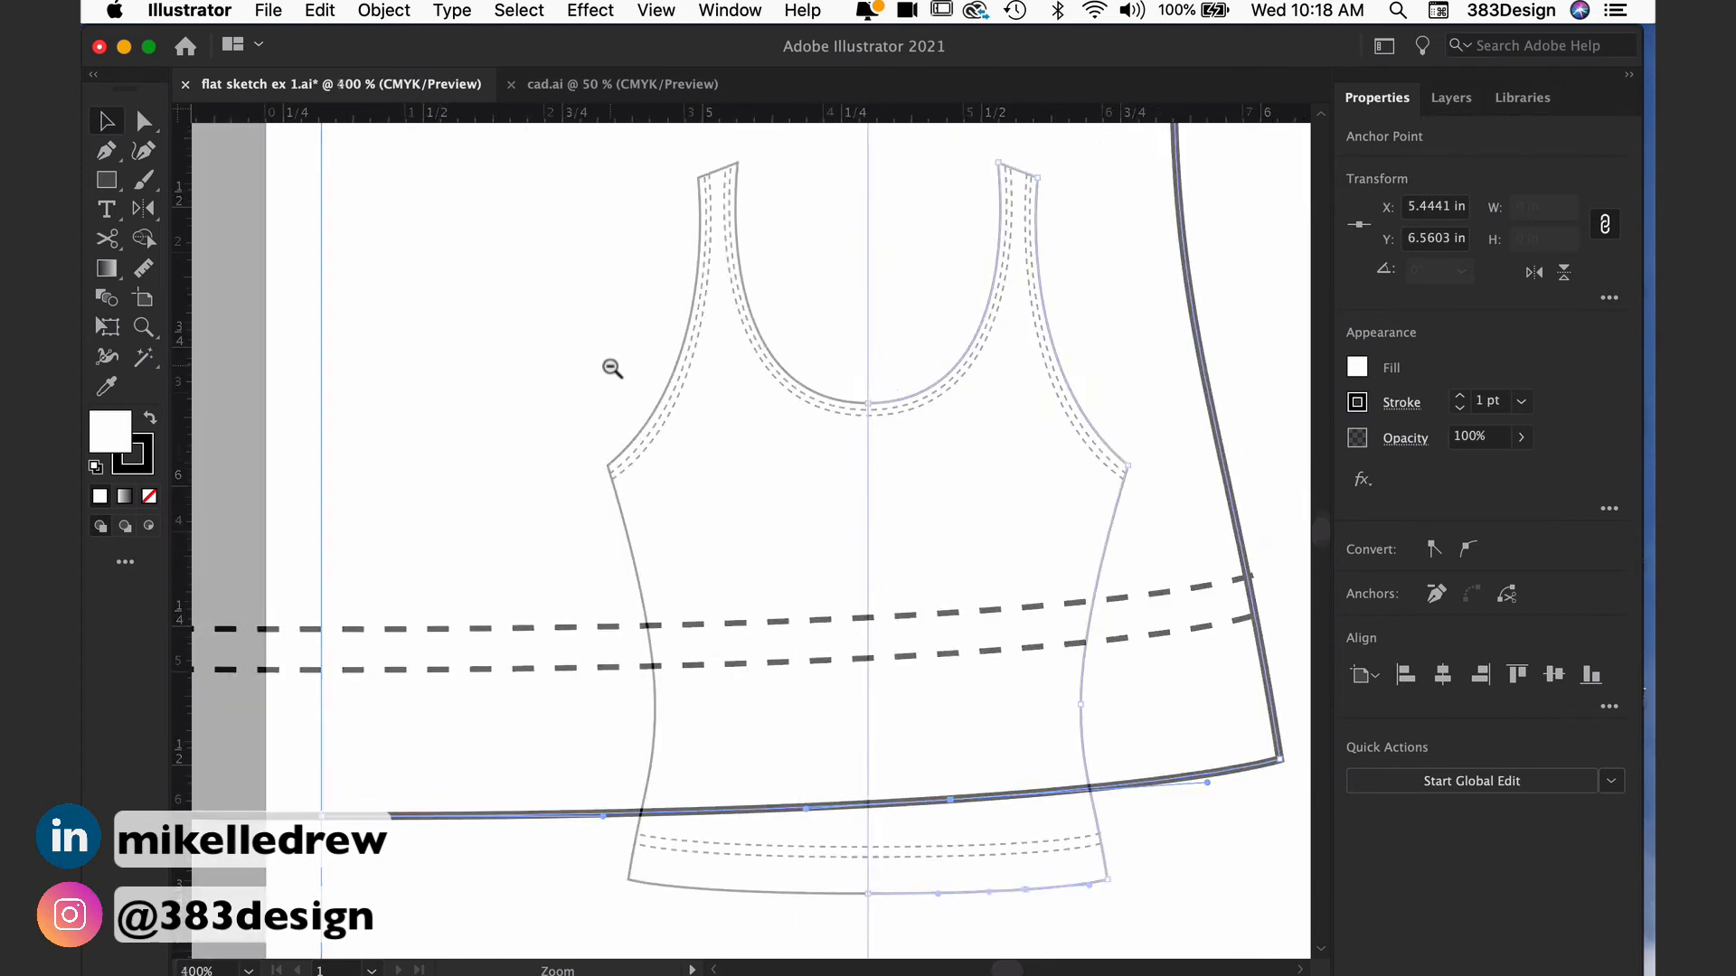
# Step: Join the left and right halves of the tank outline at the center of the neckline
pyautogui.moveTo(842, 385); pyautogui.dragTo(872, 407)
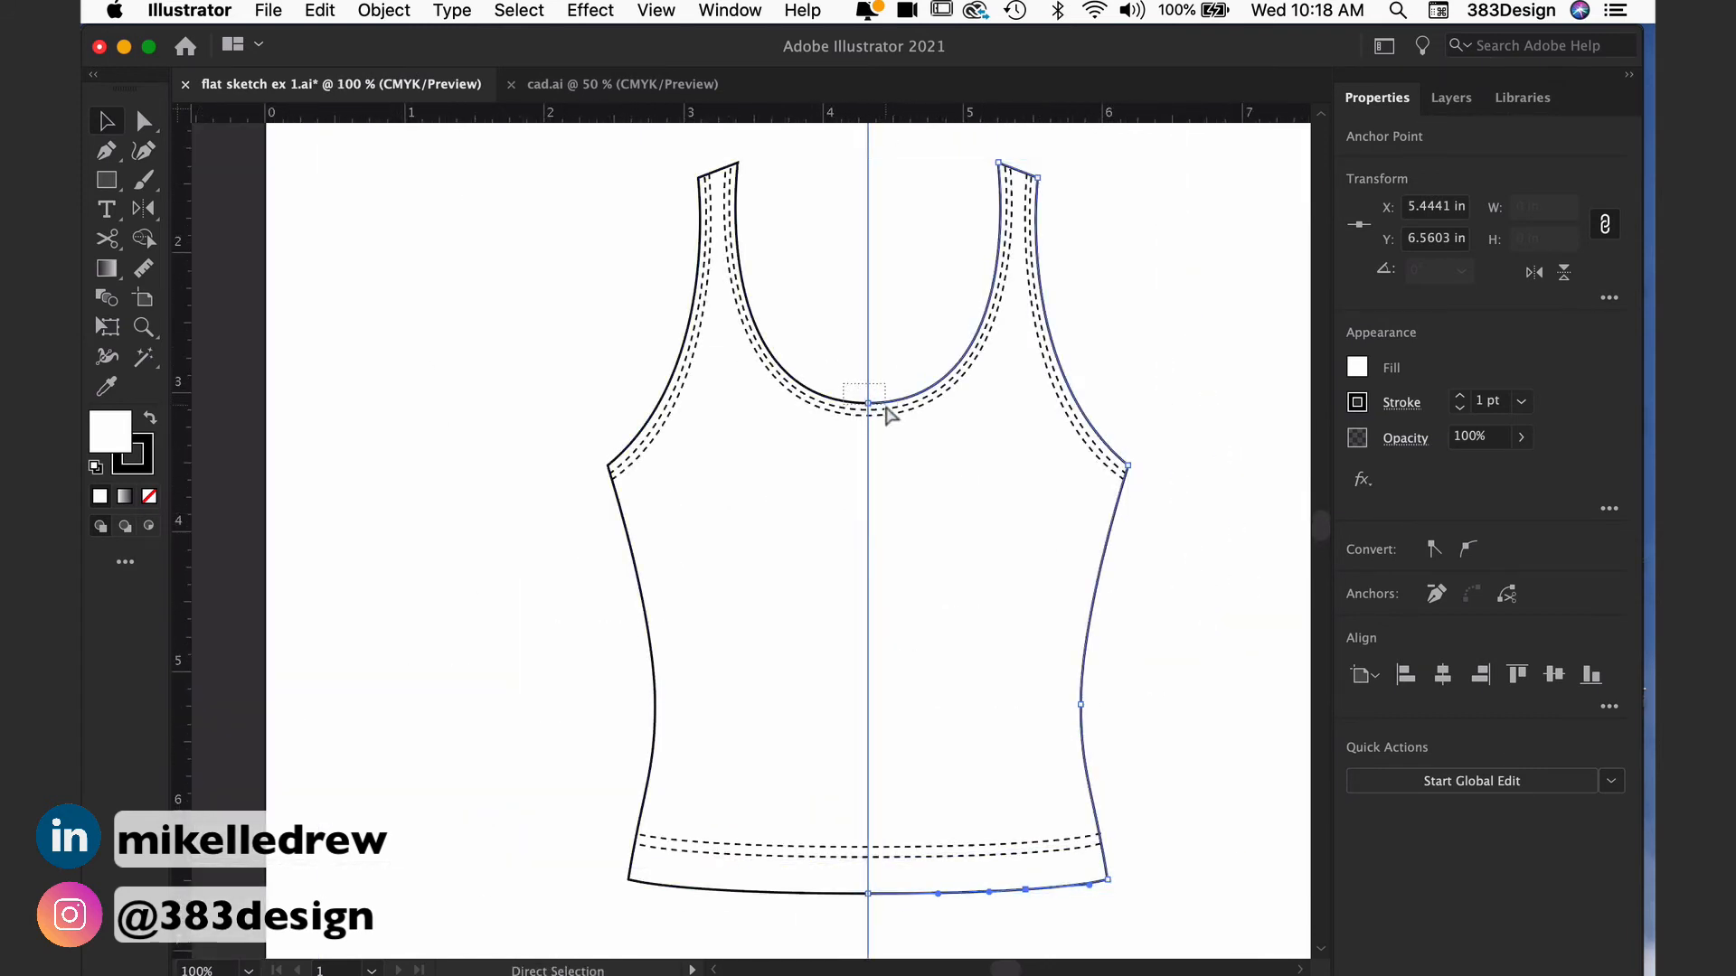
pyautogui.press('super+j')
pyautogui.rightClick(881, 404)
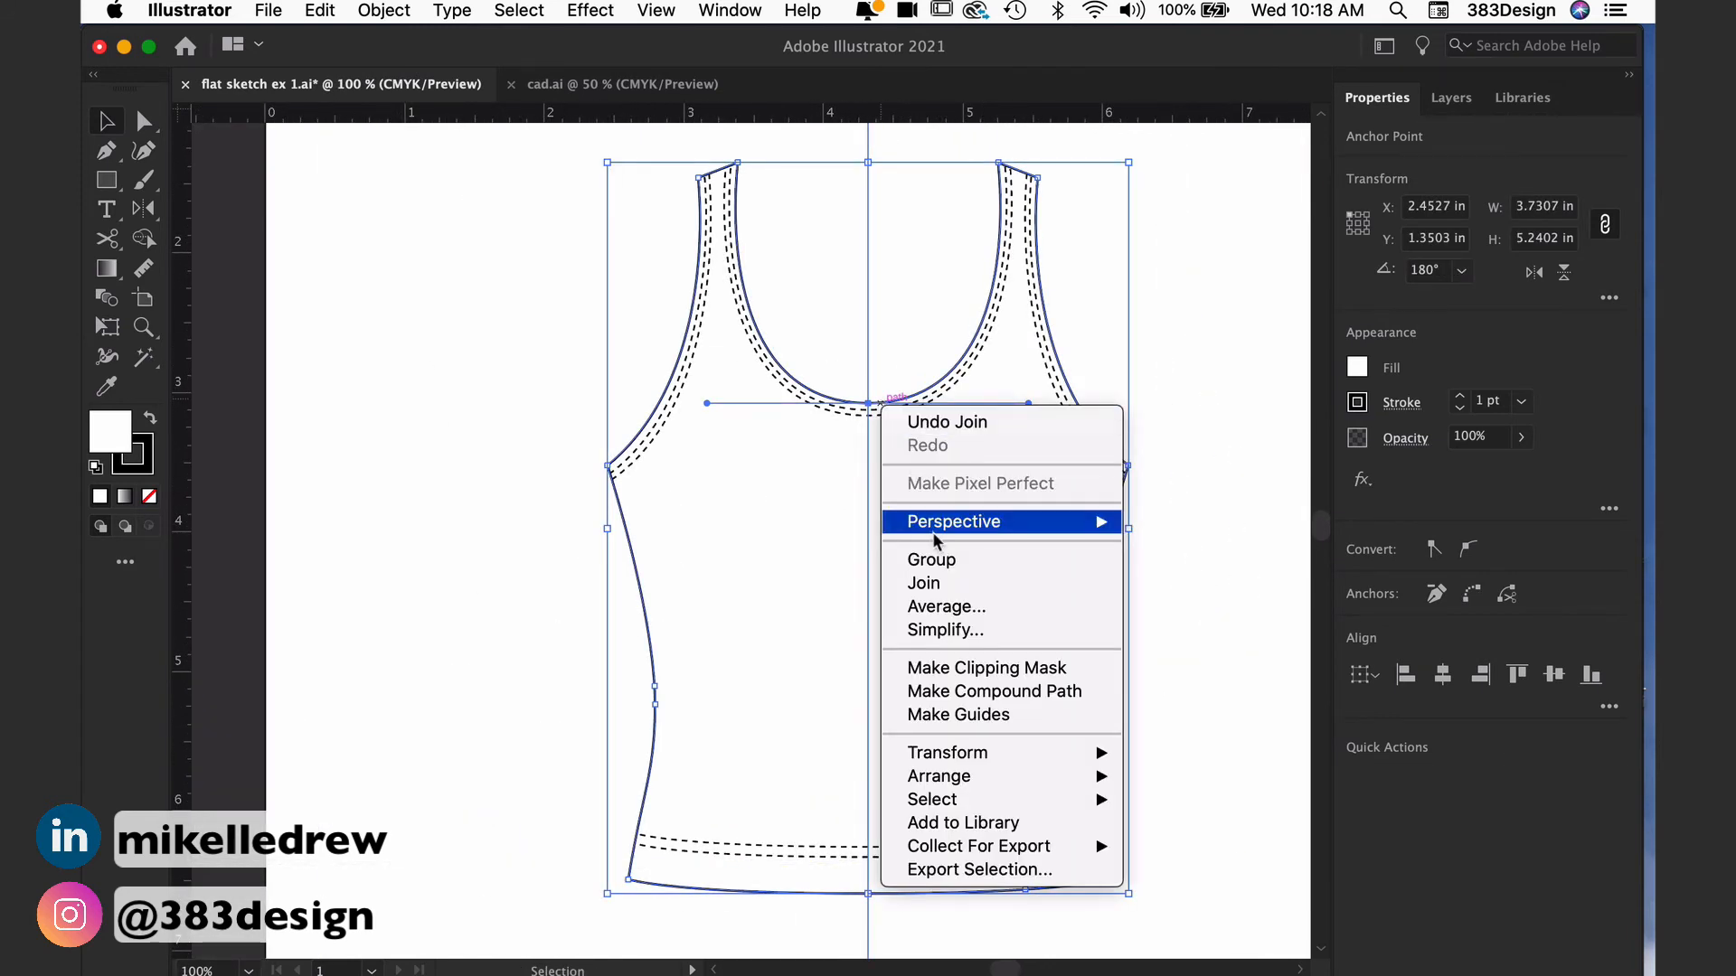
pyautogui.click(941, 585)
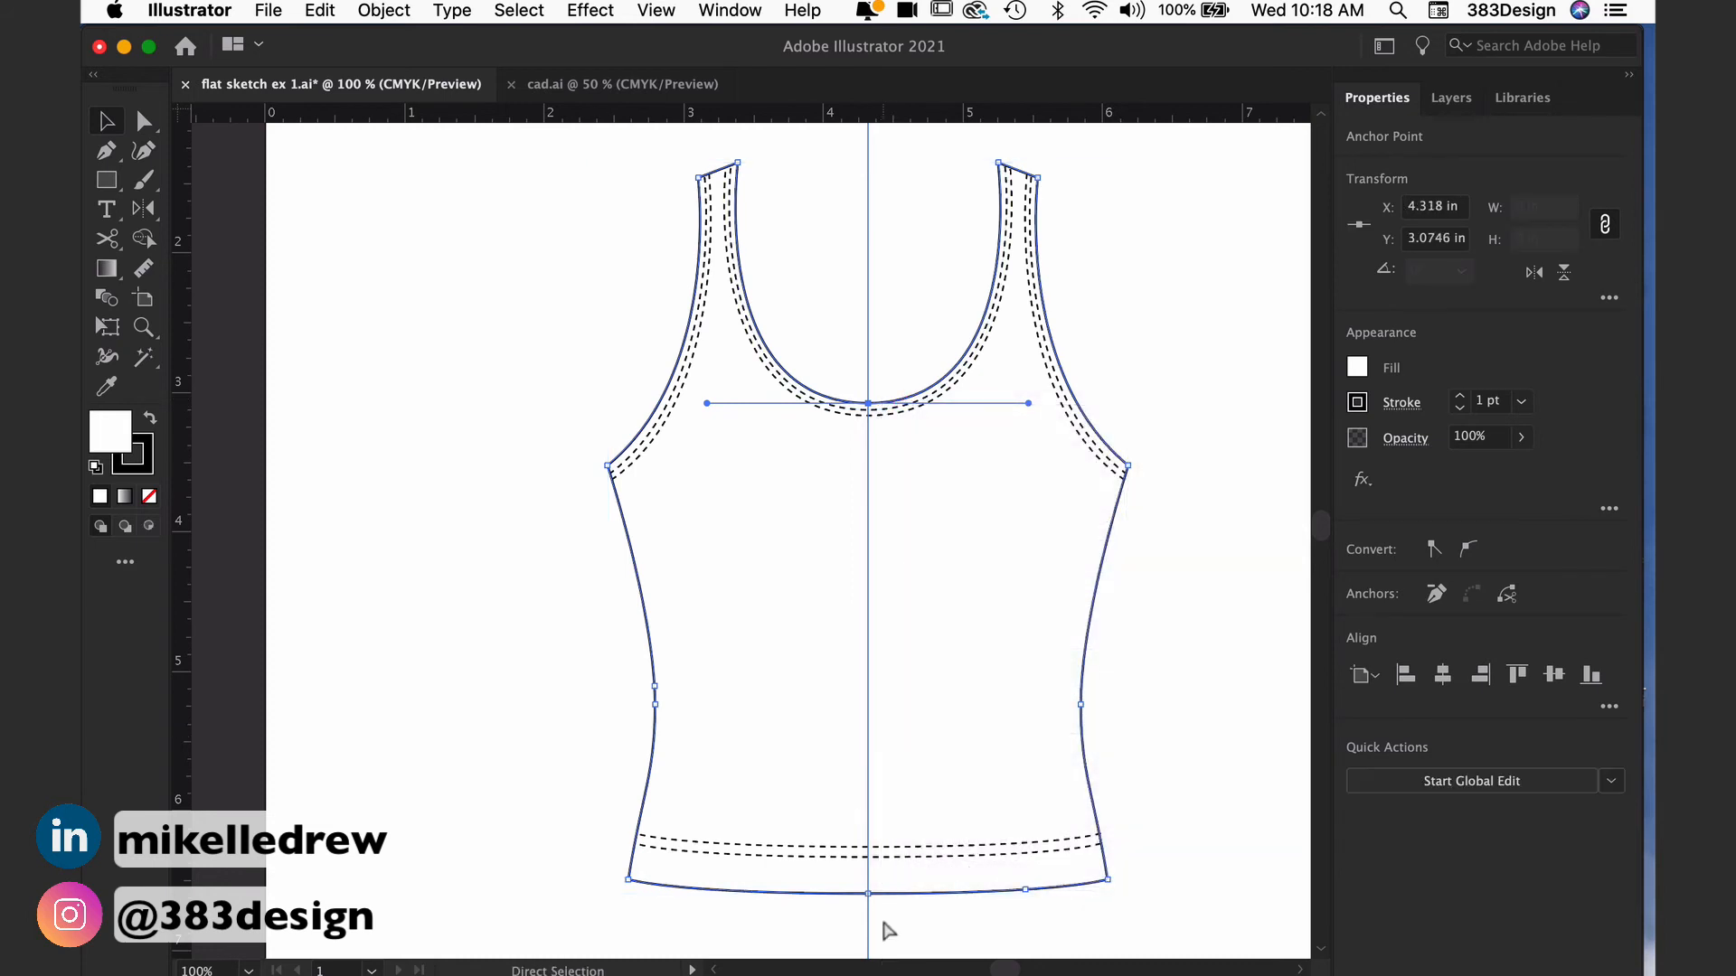
# Step: Fill the joined tank body outline with the dark red swatch
pyautogui.click(859, 895)
pyautogui.click(1357, 366)
pyautogui.click(1270, 496)
pyautogui.hscroll(3, 826, 664)
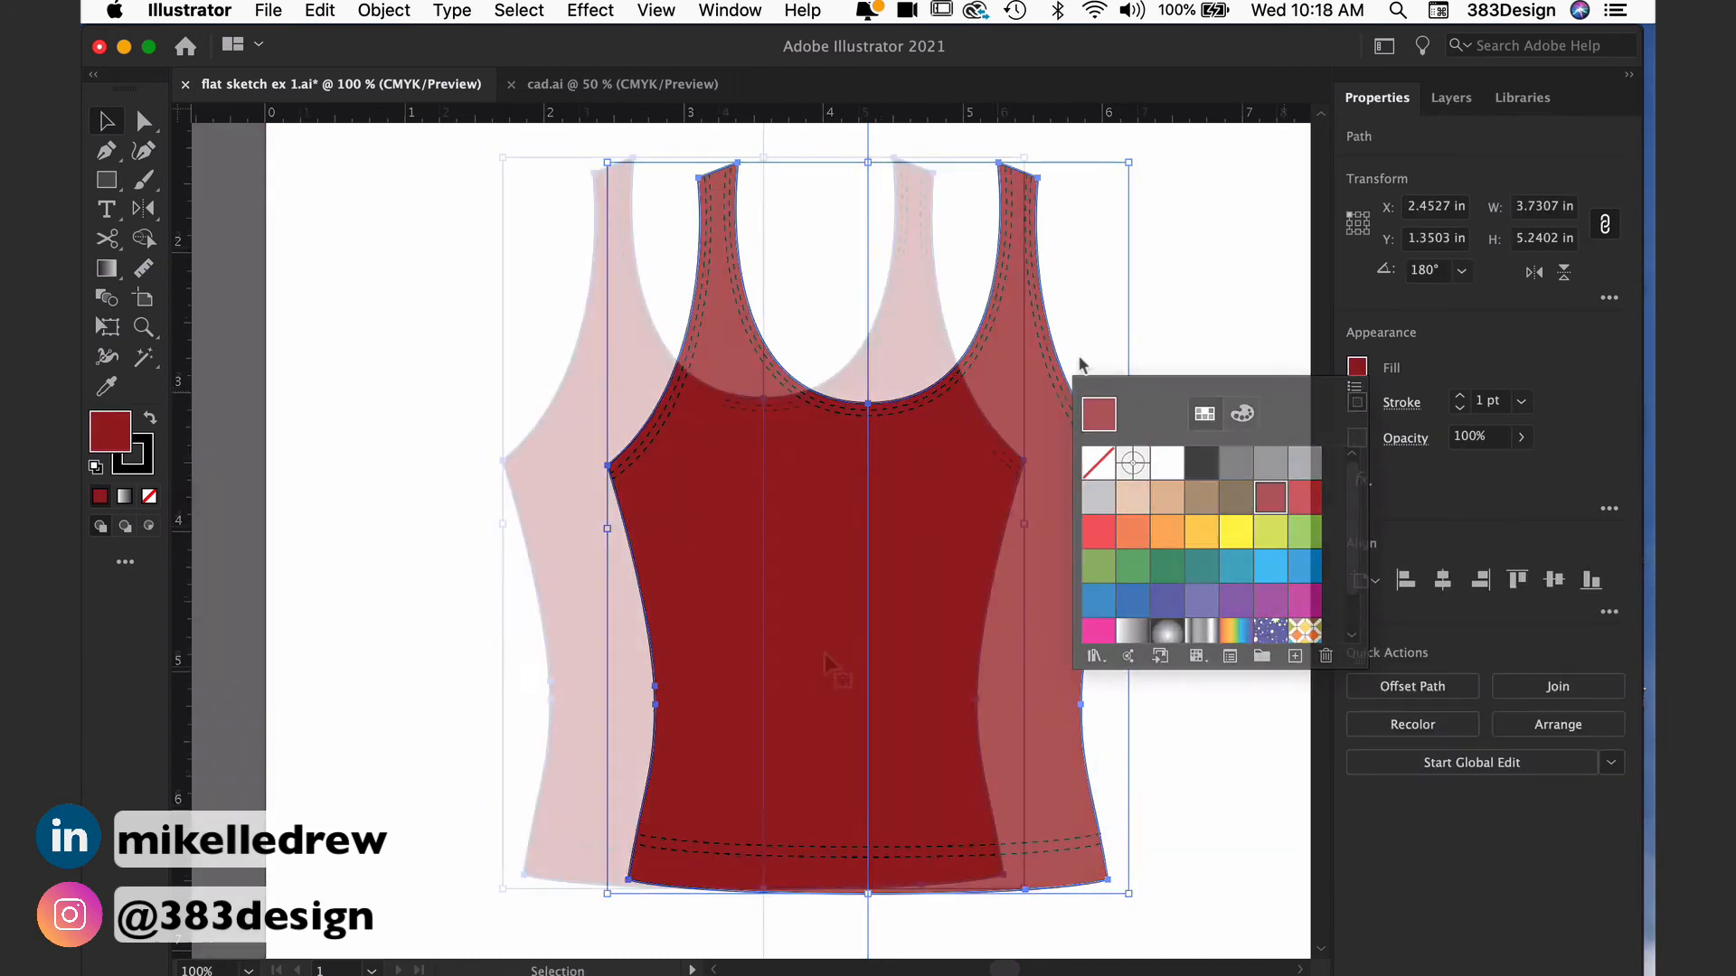
# Step: Send the red tank body behind the dashed topstitching, then deselect it
pyautogui.rightClick(865, 657)
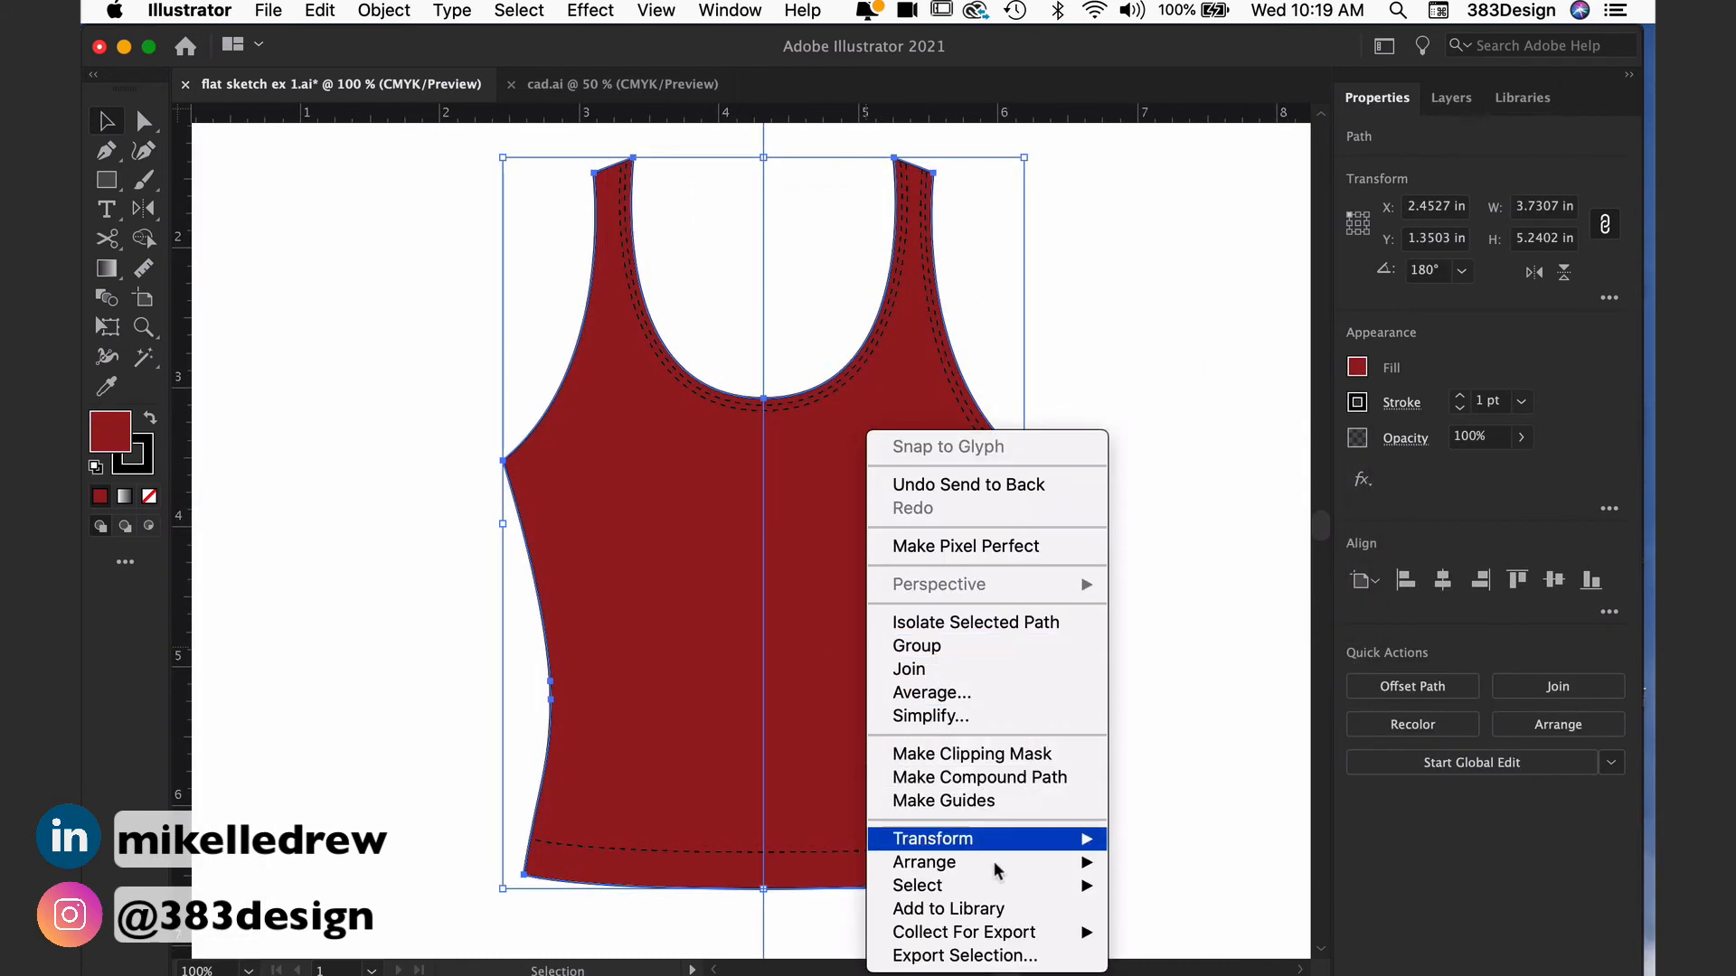
pyautogui.moveTo(993, 863)
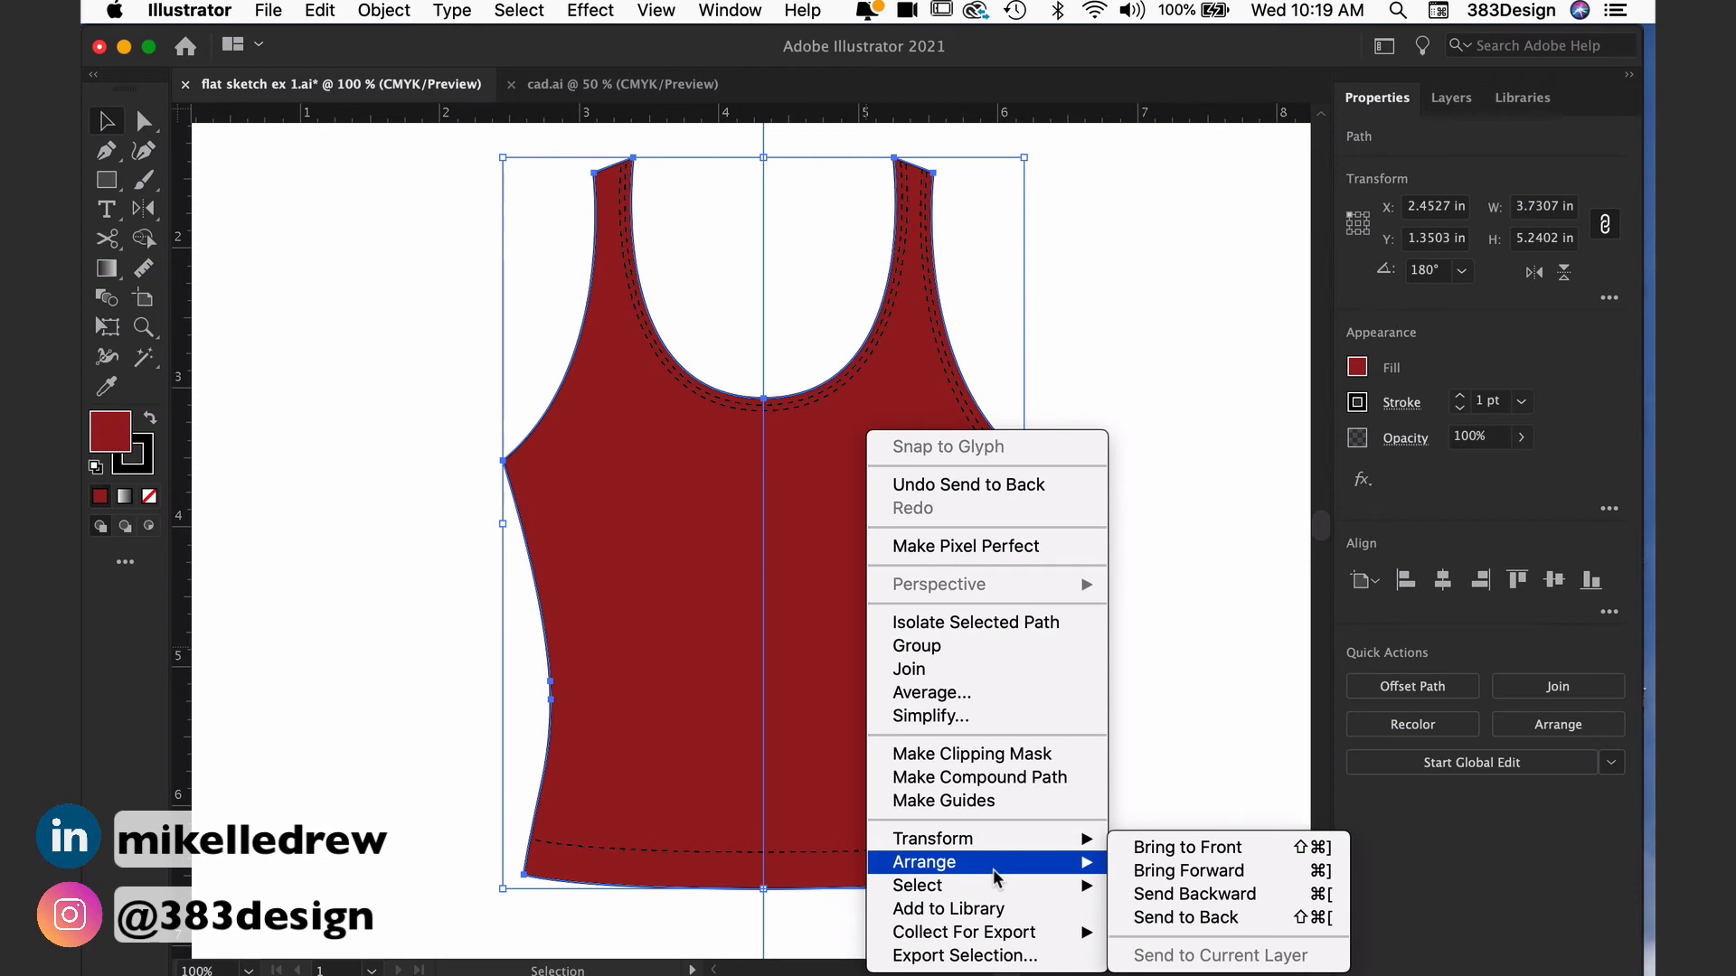
pyautogui.click(1246, 924)
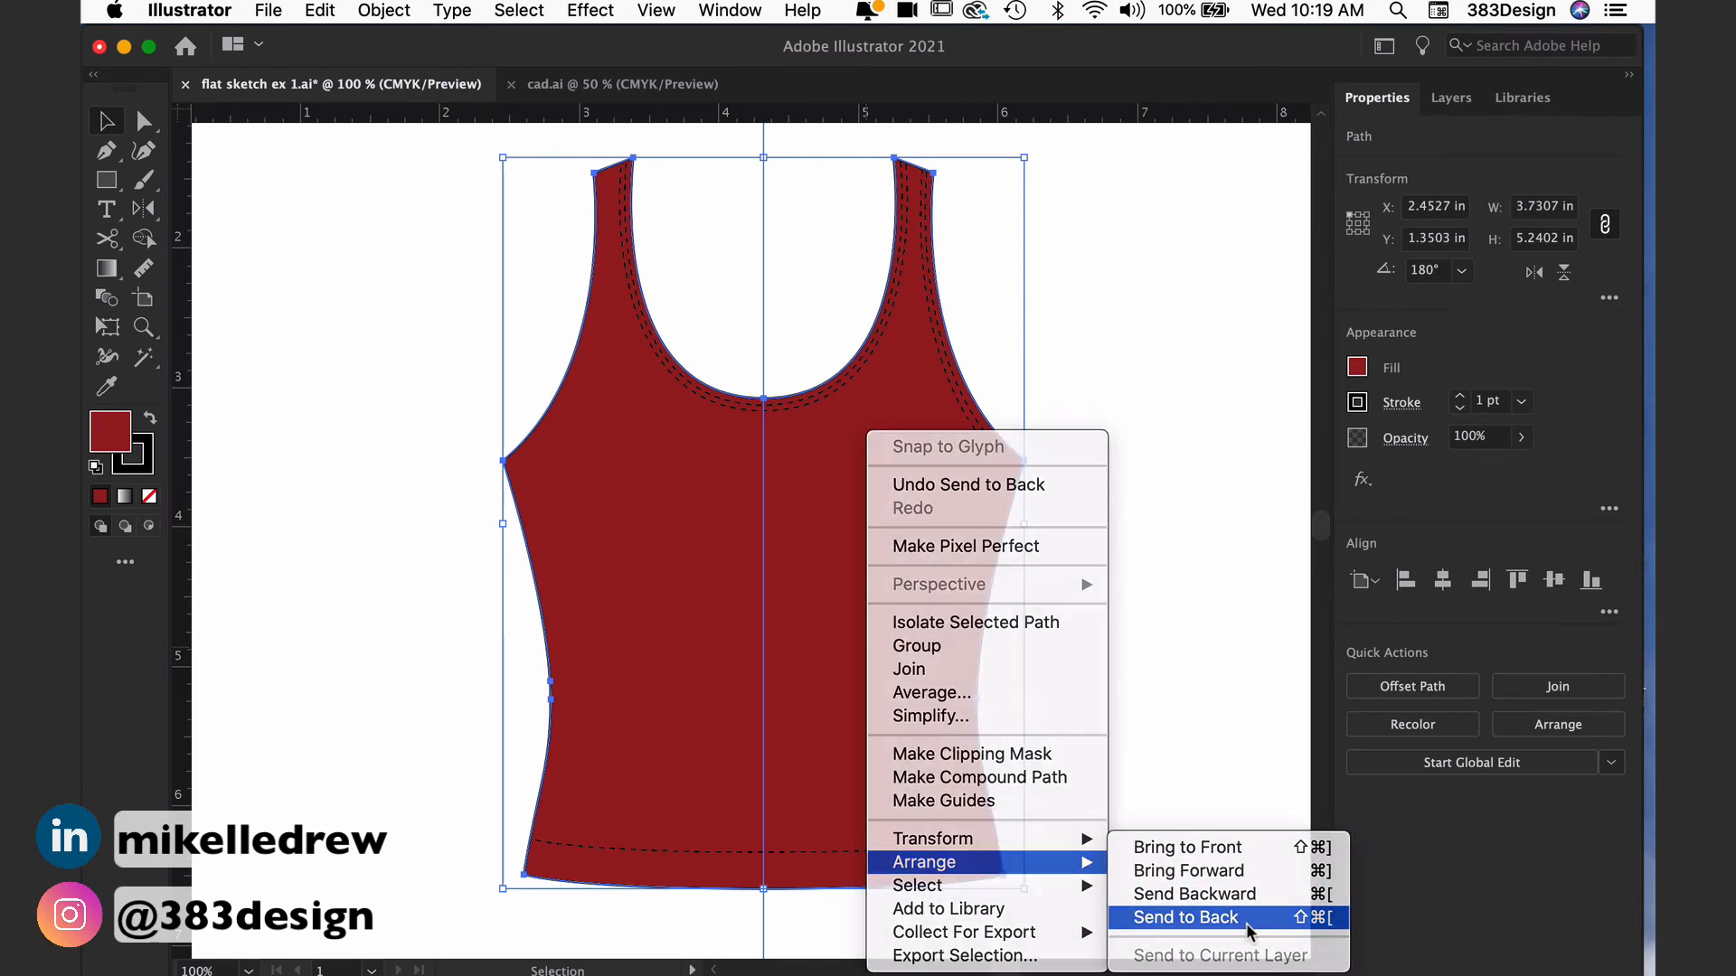
pyautogui.click(1215, 634)
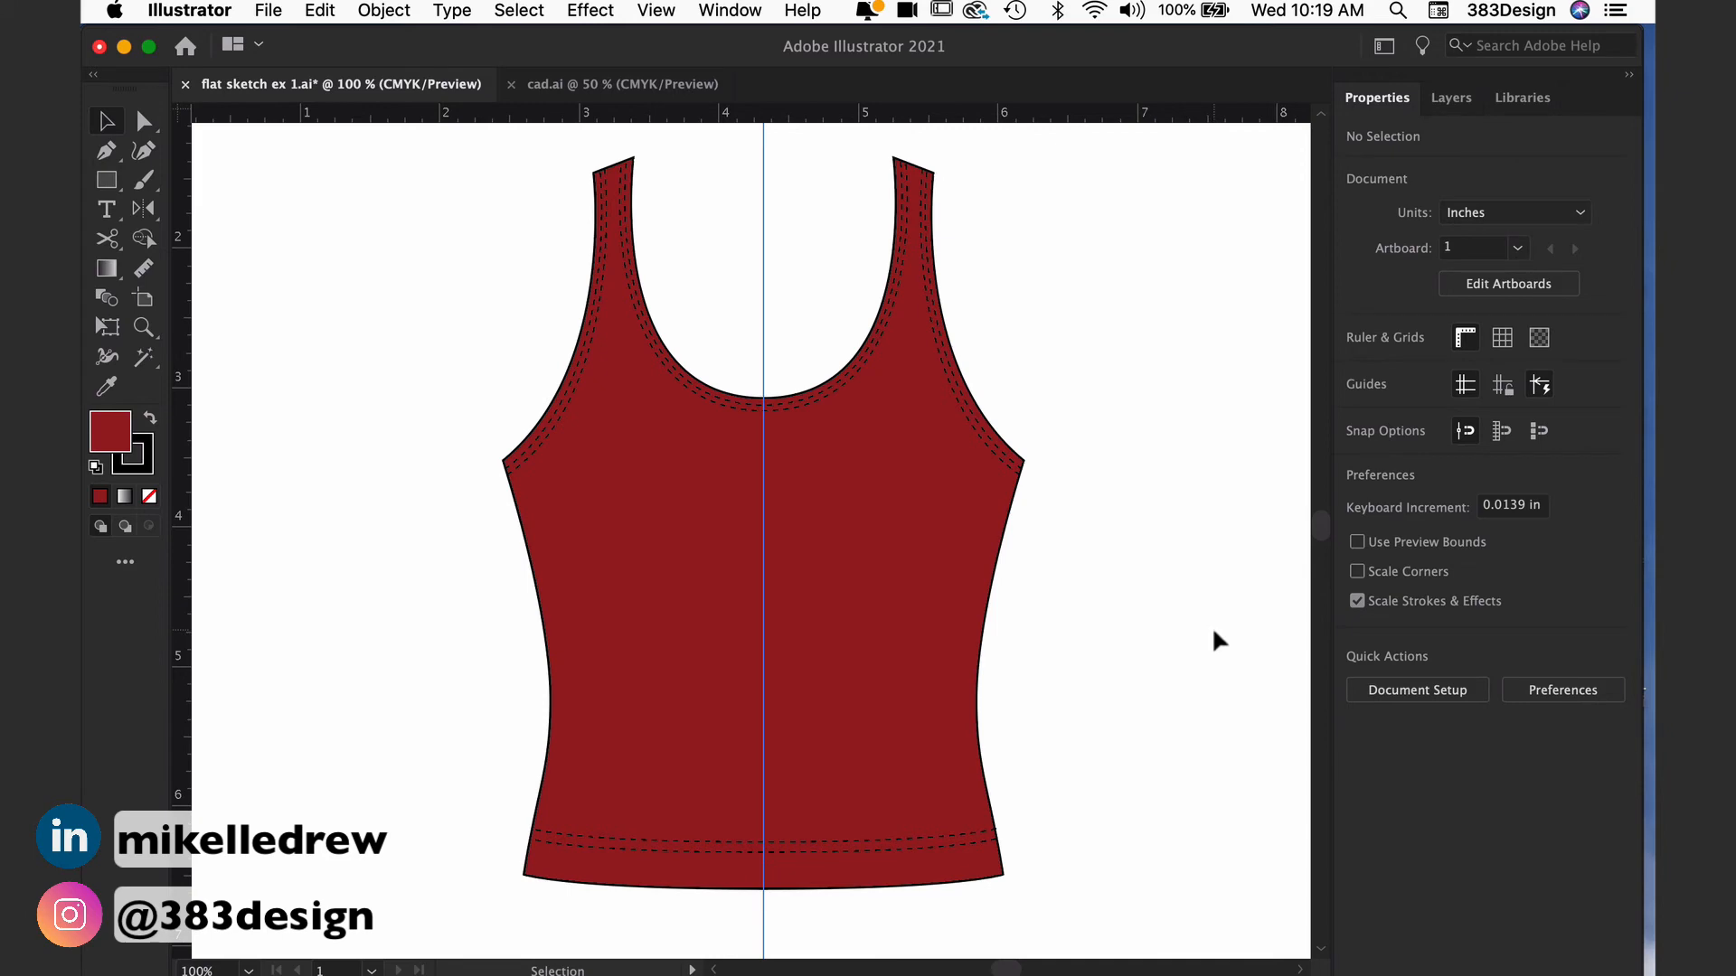
pyautogui.press('space')
pyautogui.moveTo(1213, 633); pyautogui.dragTo(1200, 714)
pyautogui.press('super+space')
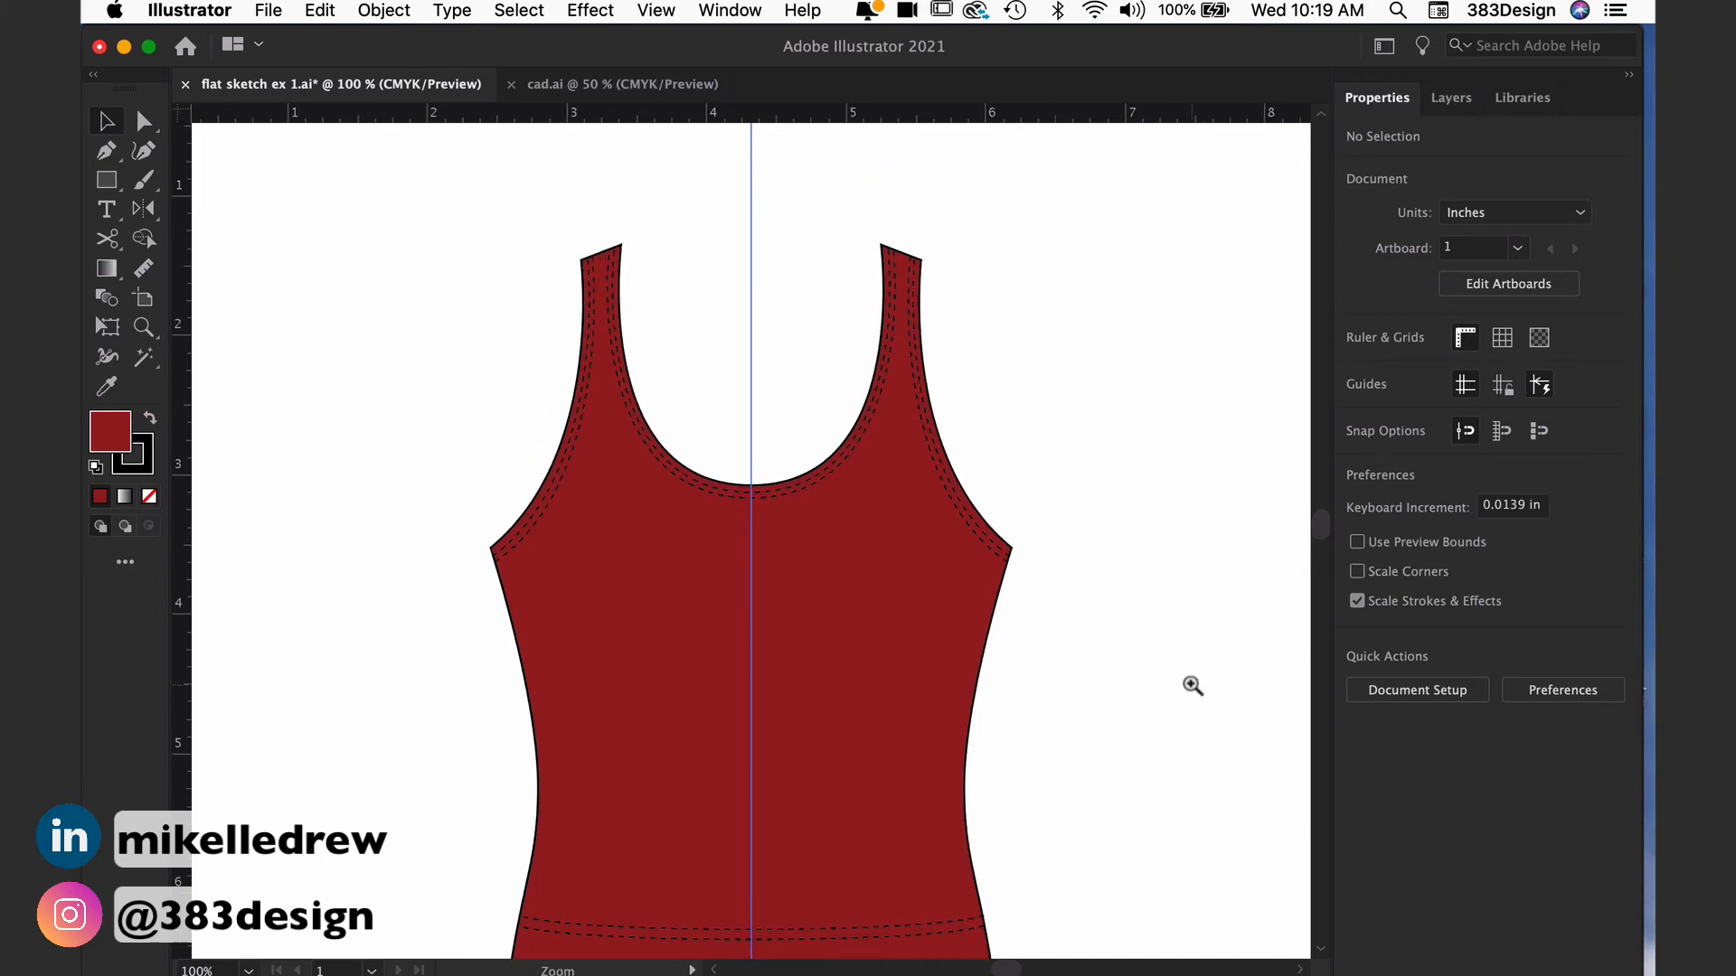
pyautogui.keyDown('alt'); pyautogui.keyDown('super'); pyautogui.click(1192, 685); pyautogui.keyUp('super'); pyautogui.keyUp('alt')
pyautogui.moveTo(679, 689); pyautogui.dragTo(945, 772)
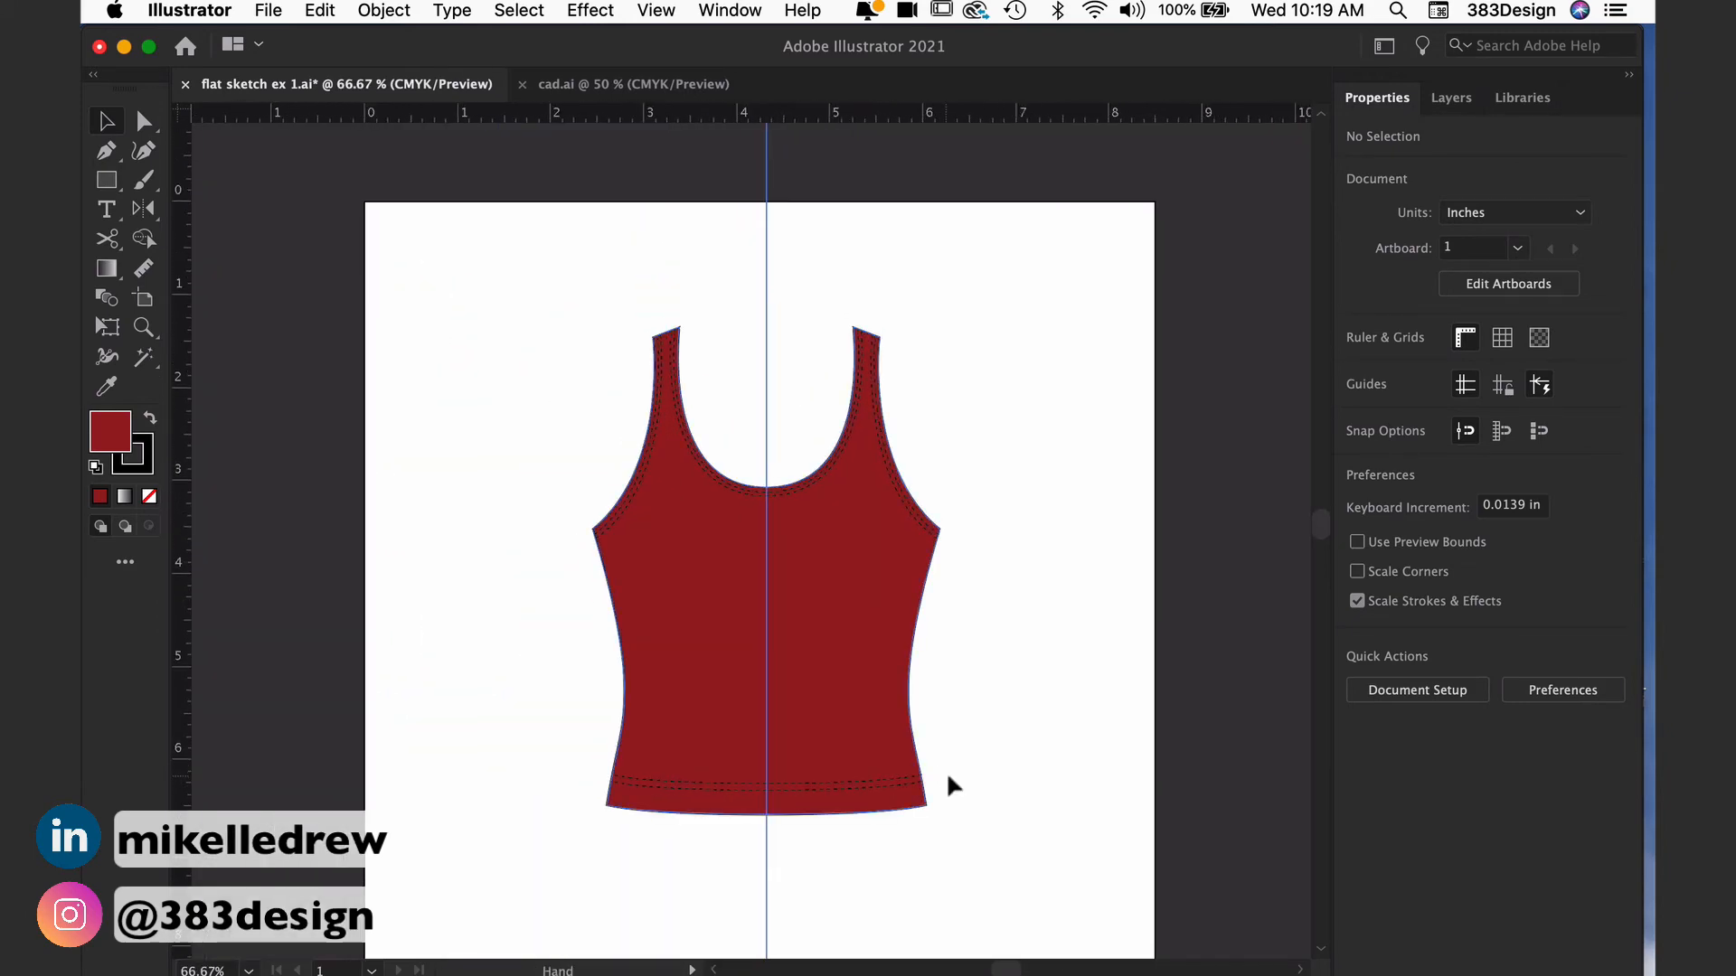